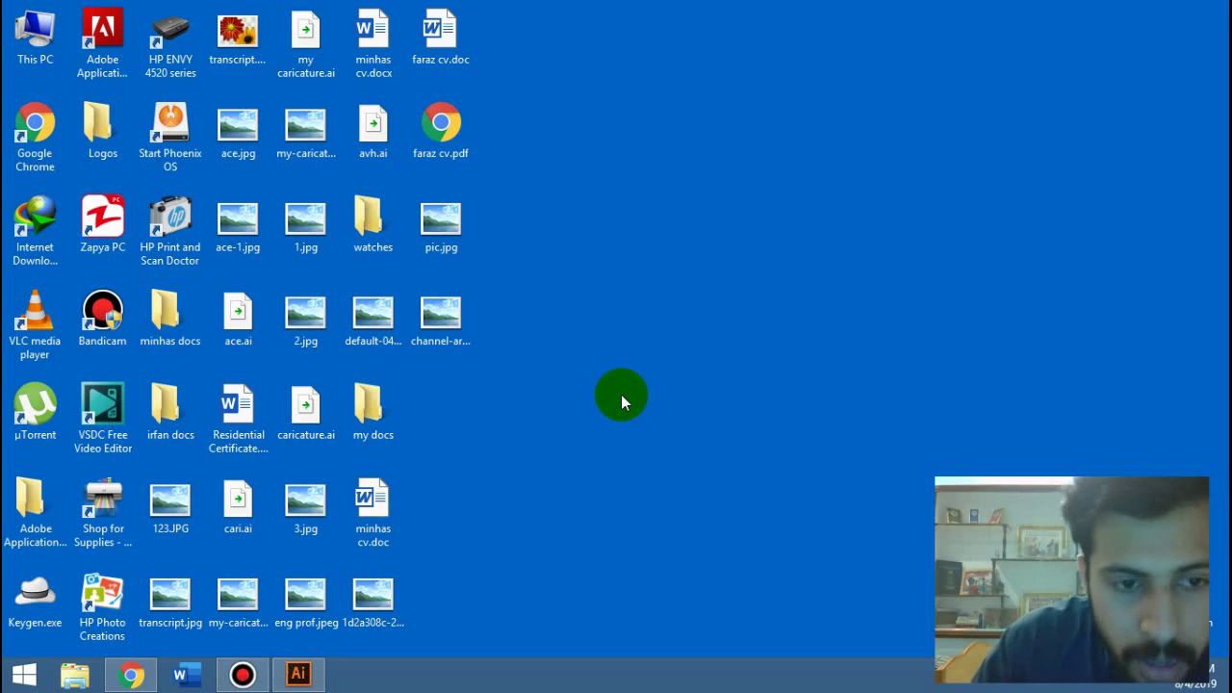
# - Bring the Illustrator window to the front and open and close the shape tools flyout
pyautogui.click(304, 676)
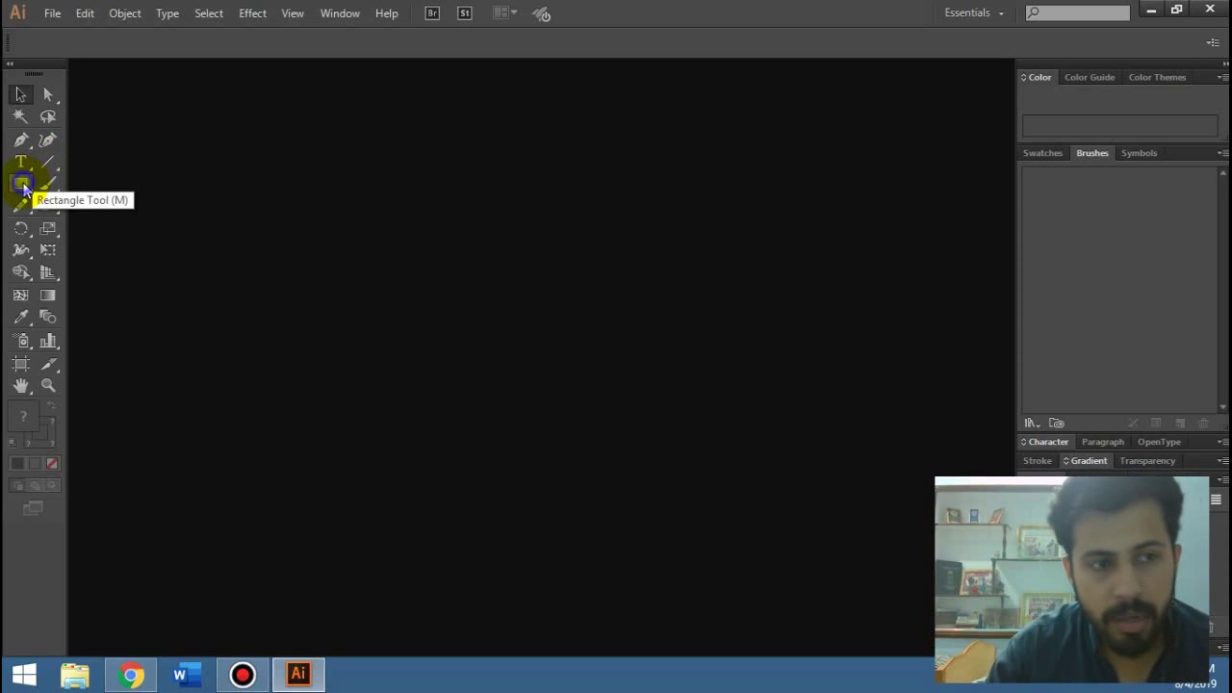
pyautogui.click(22, 185)
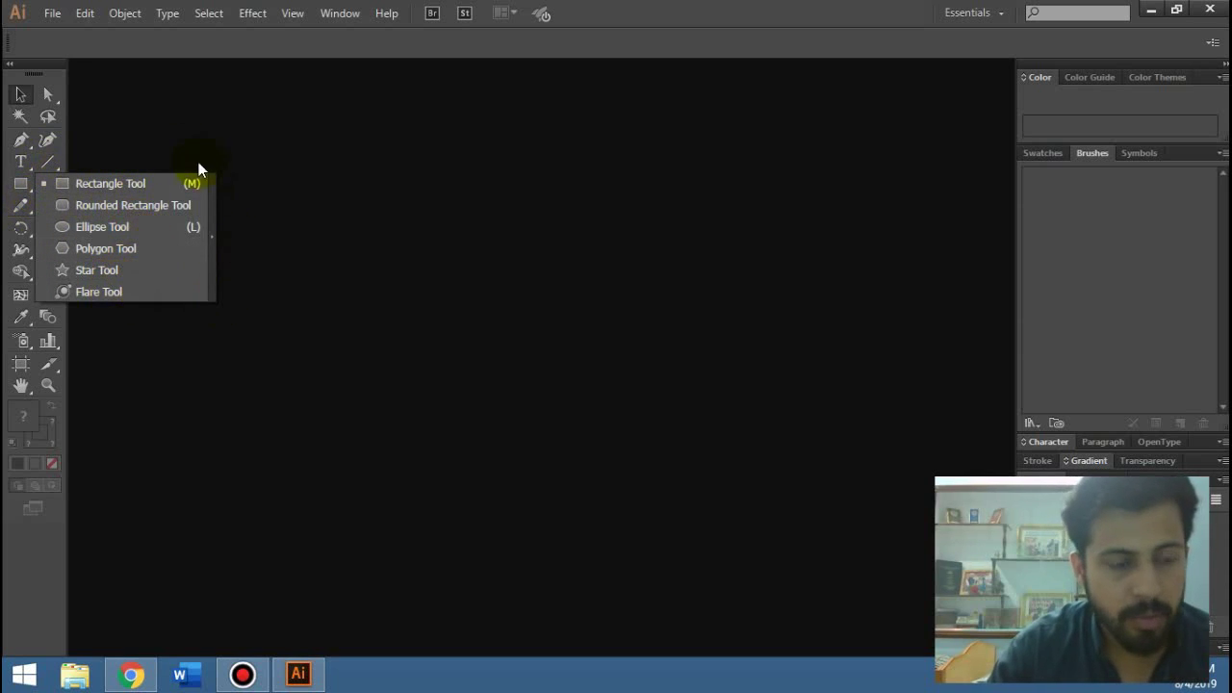
pyautogui.click(177, 131)
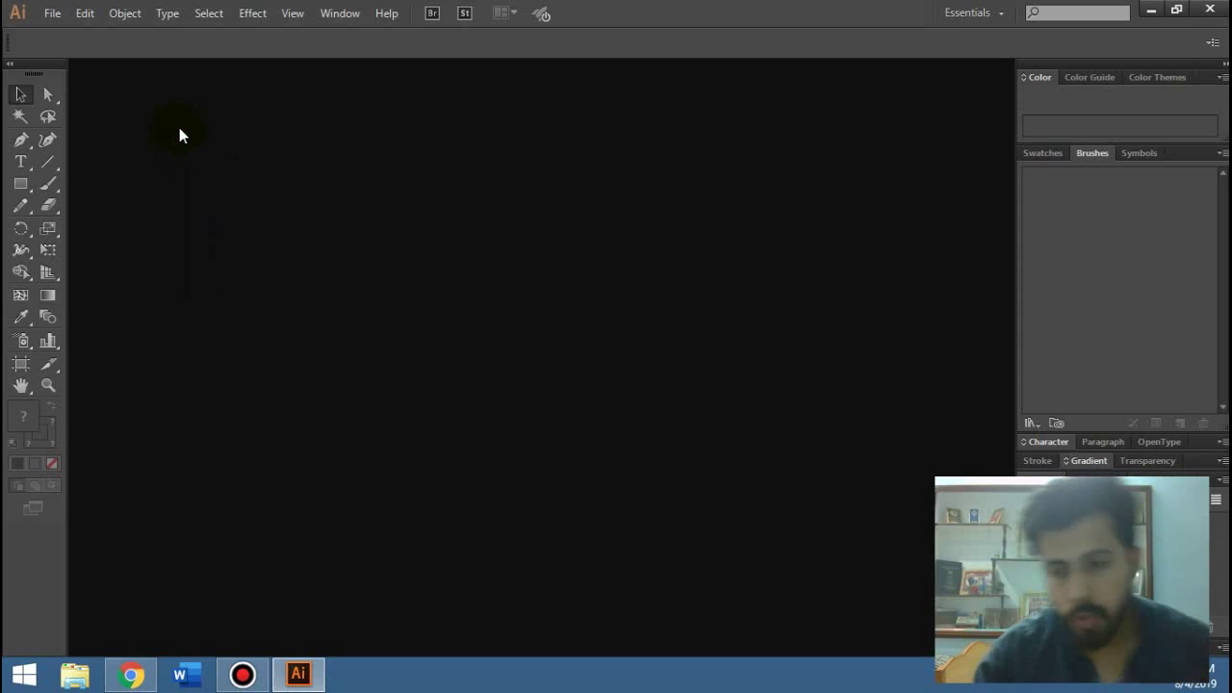
# - Create a new 1500 × 1500 px document with units set to Pixels
pyautogui.click(53, 13)
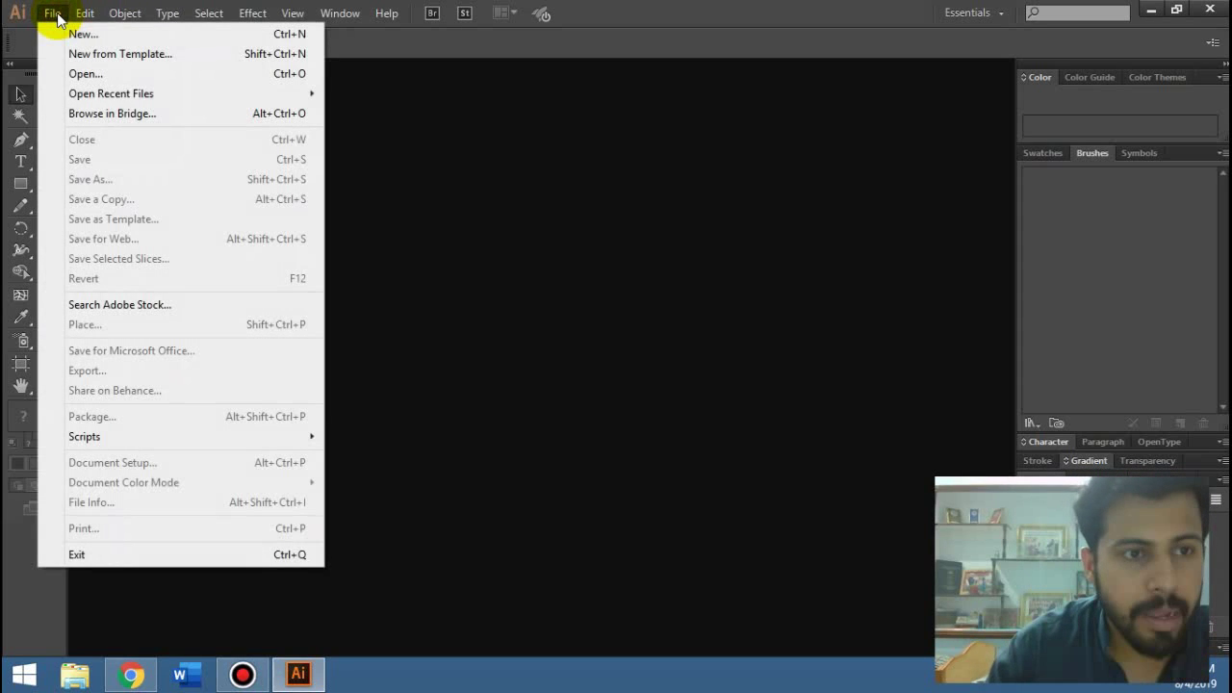
pyautogui.click(154, 35)
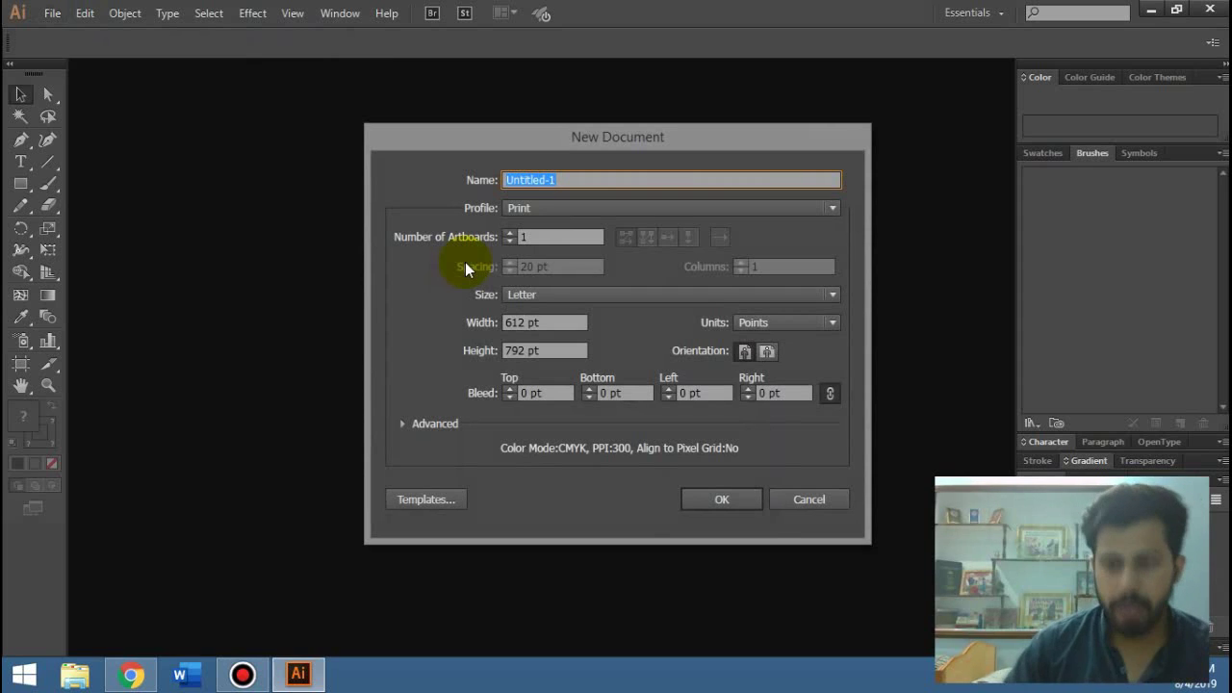
pyautogui.click(745, 322)
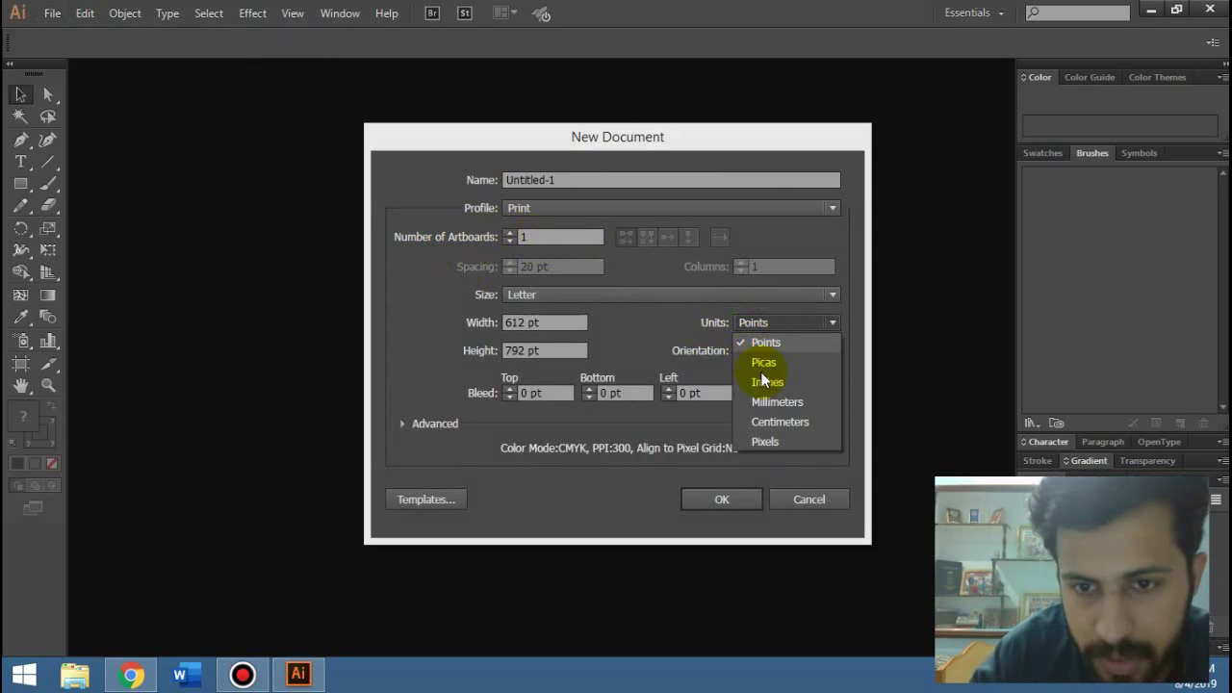
pyautogui.click(780, 440)
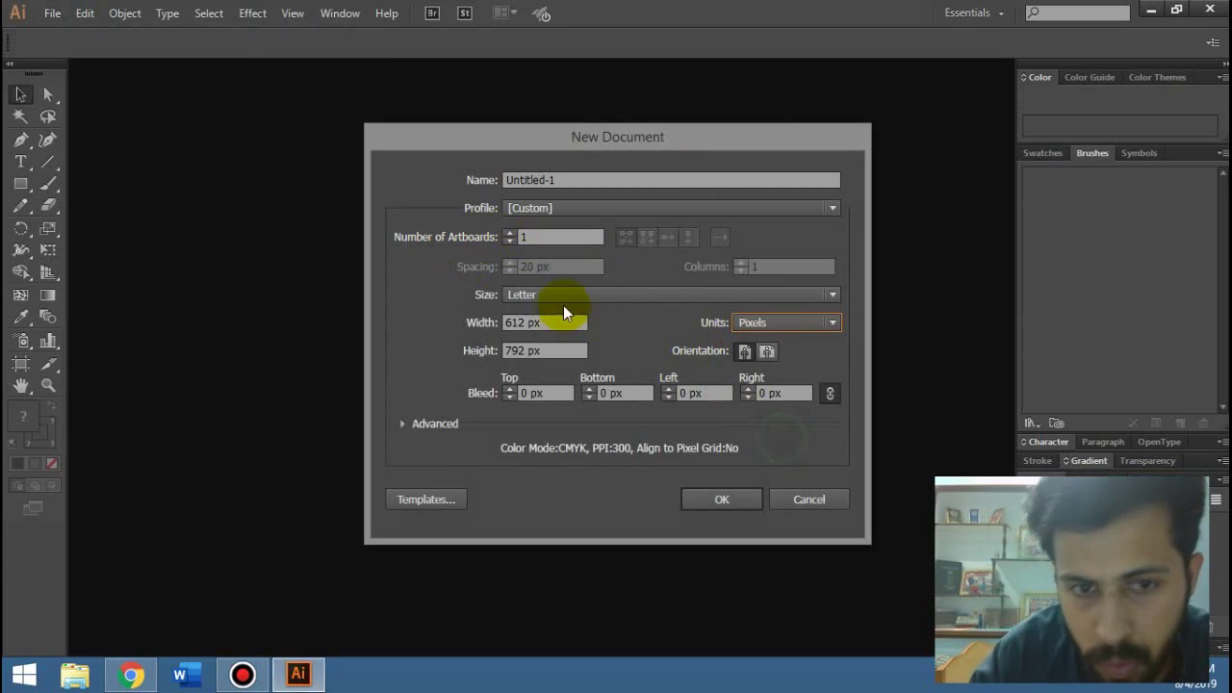
pyautogui.doubleClick(551, 324)
pyautogui.write('15')
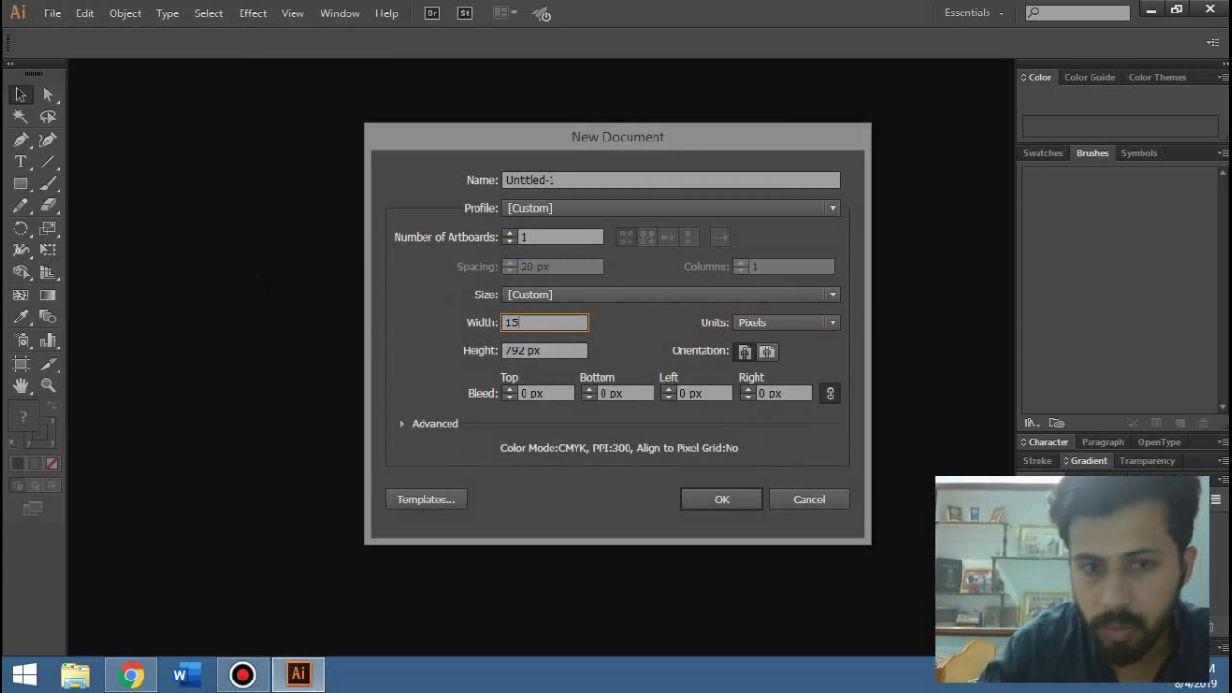
pyautogui.write('00')
pyautogui.doubleClick(556, 349)
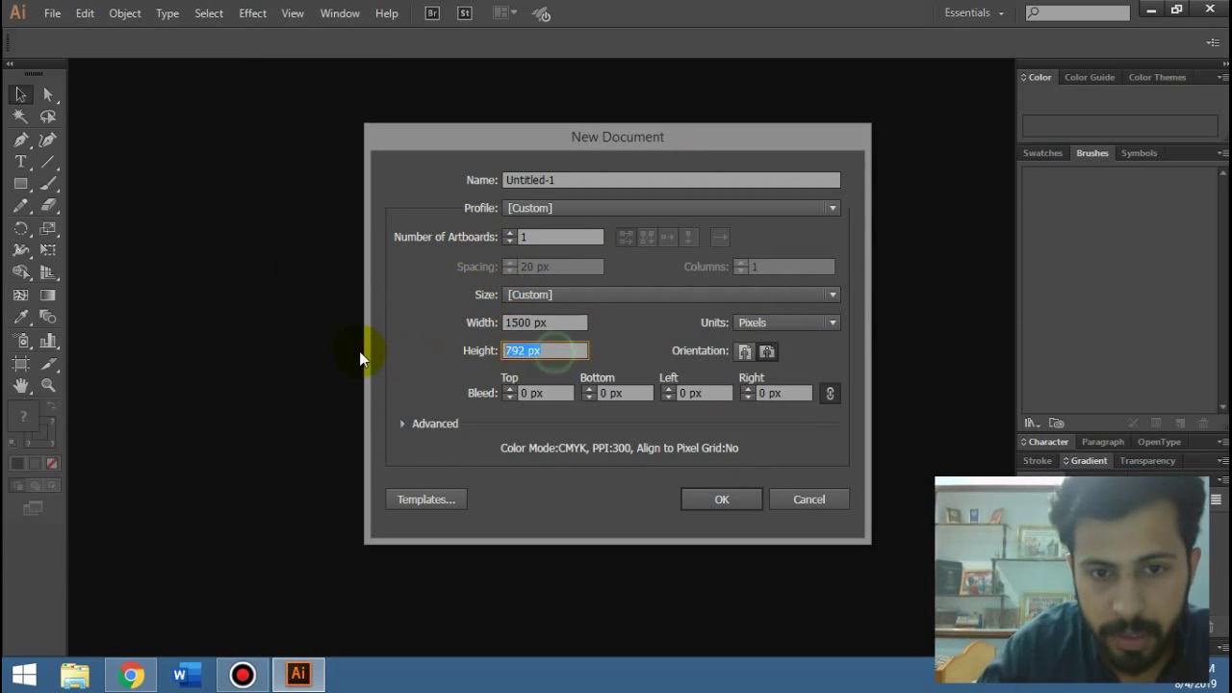
pyautogui.write('1500')
pyautogui.press('Return')
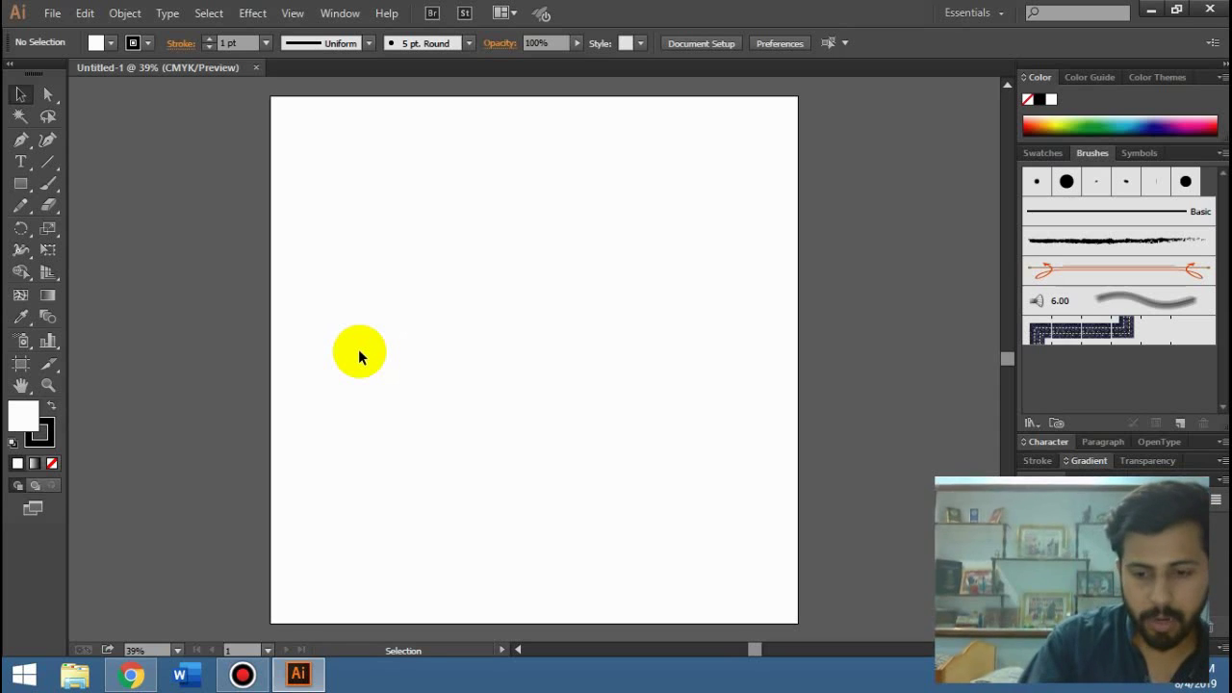
# - Zoom the blank artboard to 50% and switch to the Type tool
pyautogui.press('a')
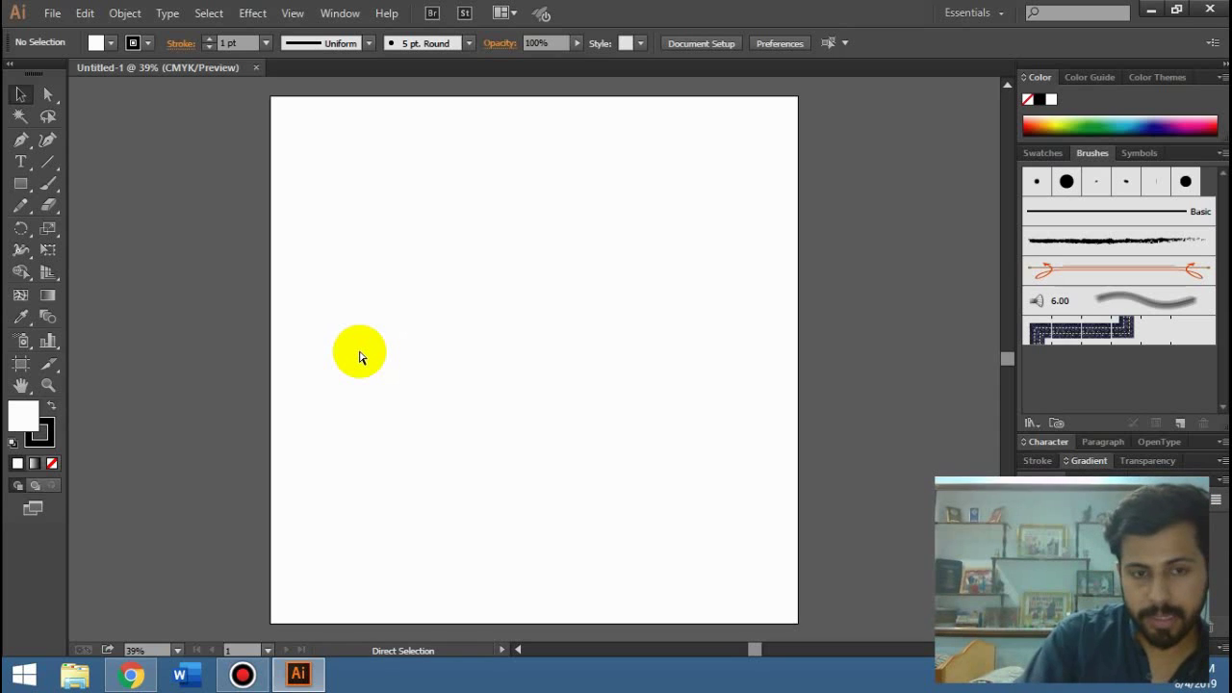
pyautogui.hotkey('ctrl', '+')
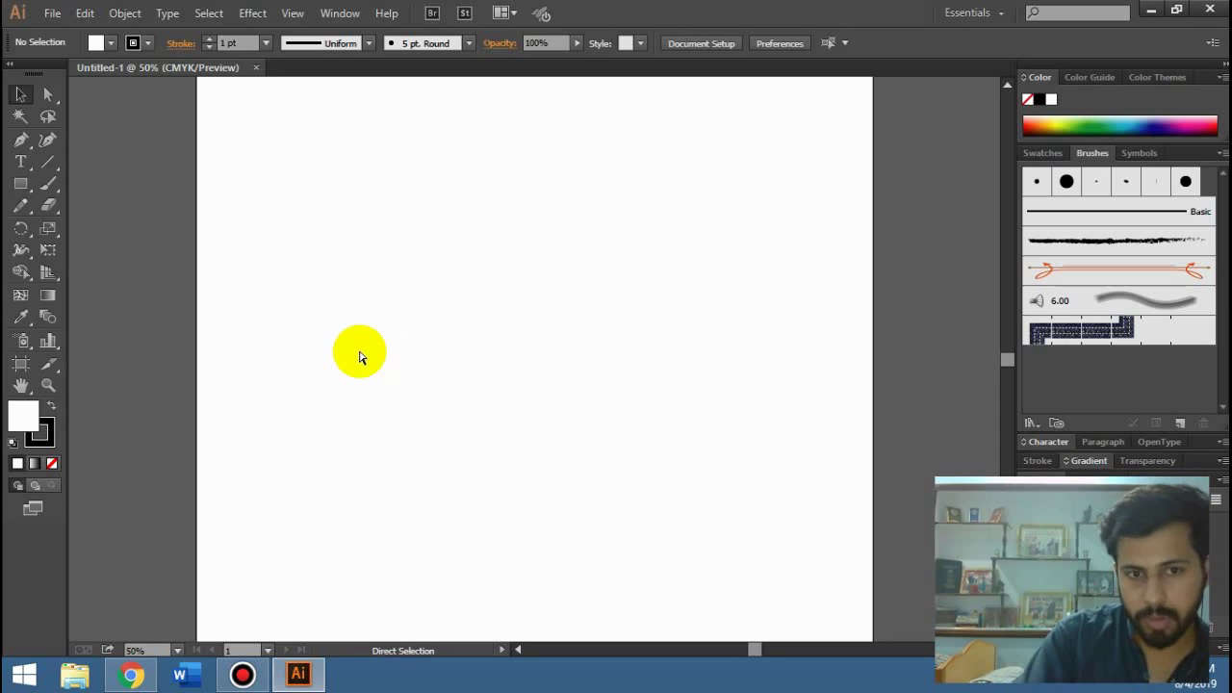
pyautogui.hotkey('ctrl', '+')
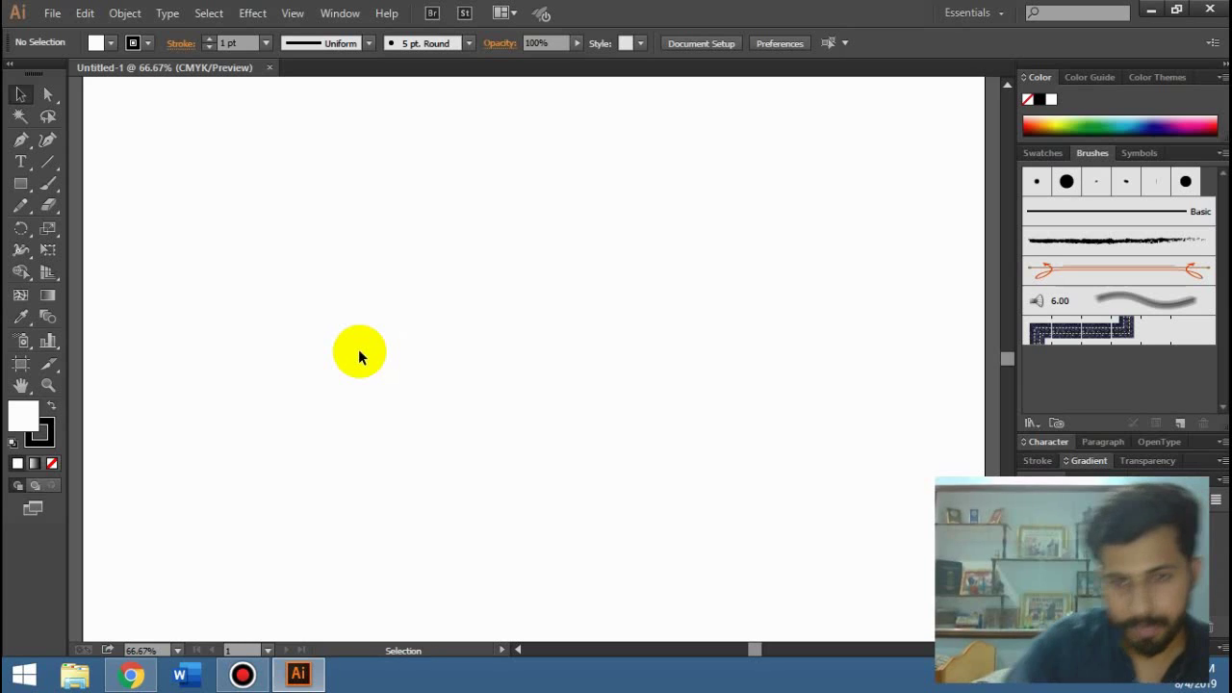
pyautogui.hotkey('ctrl', '-')
pyautogui.hotkey('ctrl', '-')
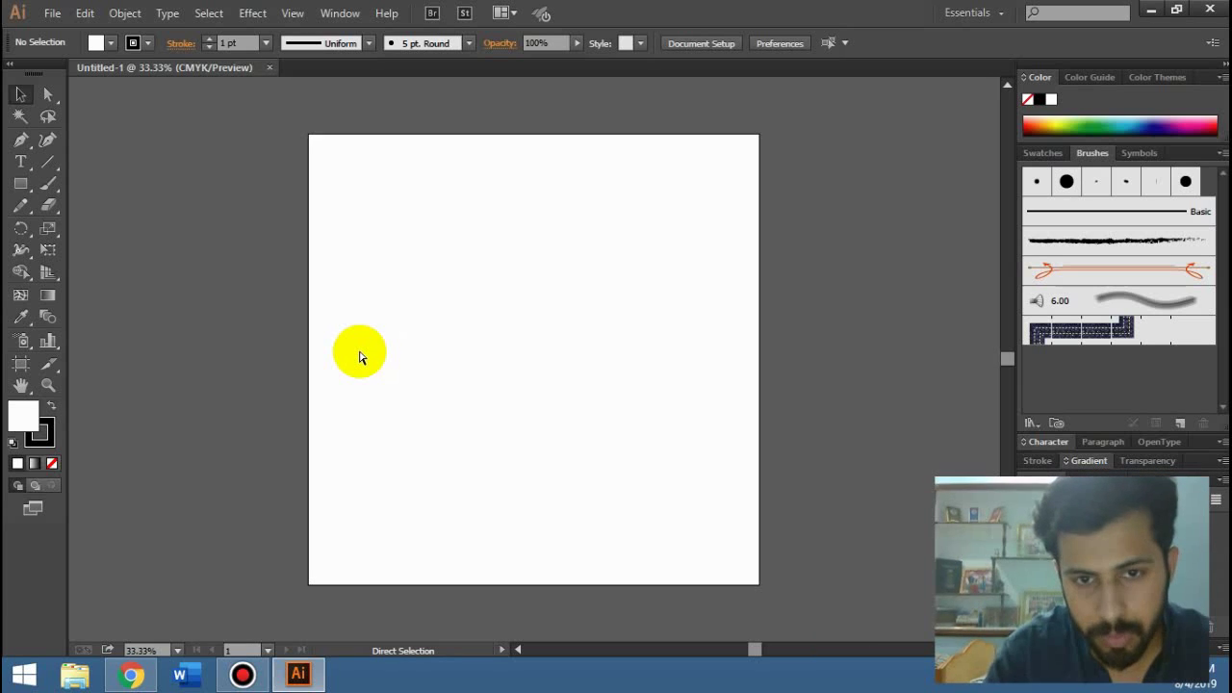
pyautogui.hotkey('ctrl', '+')
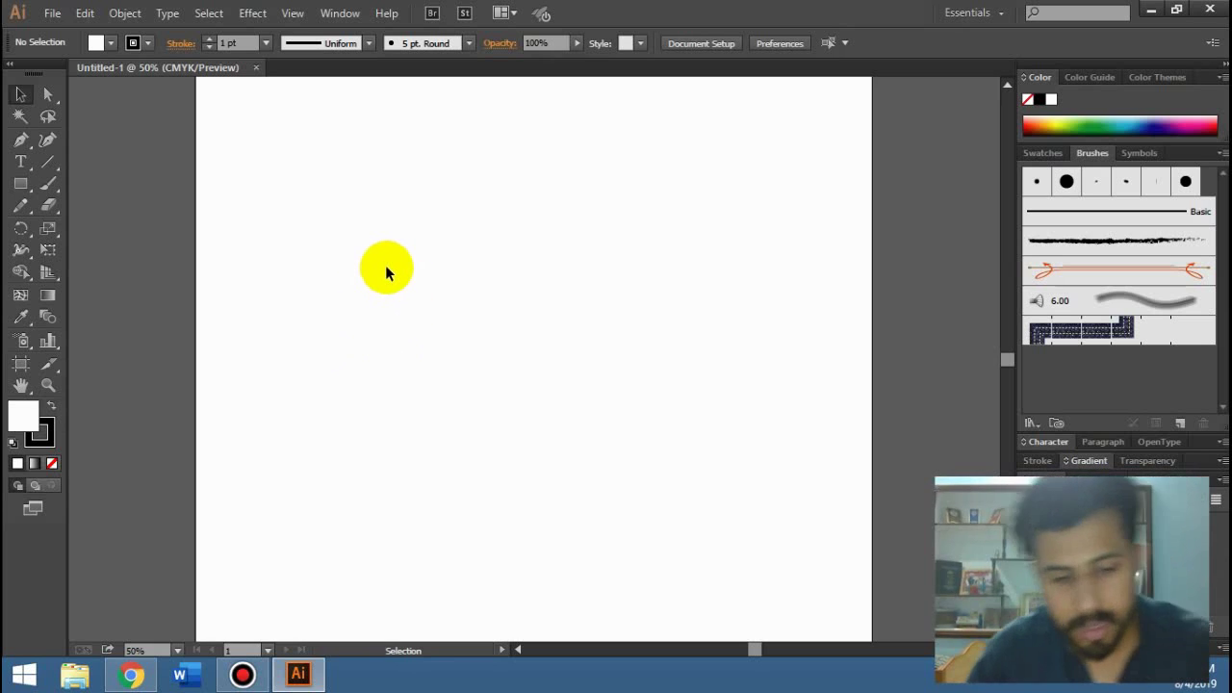
pyautogui.press('t')
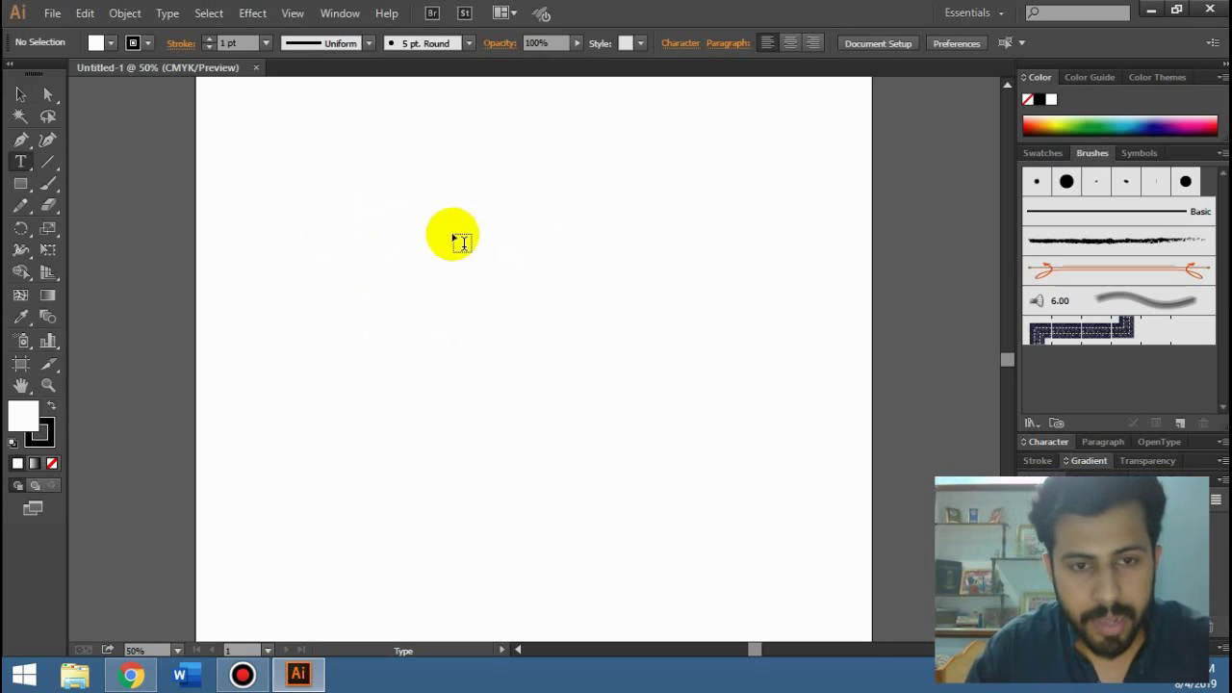
# - Type 'learn and earn' on the artboard and scale it to about 118.69 pt
pyautogui.click(449, 239)
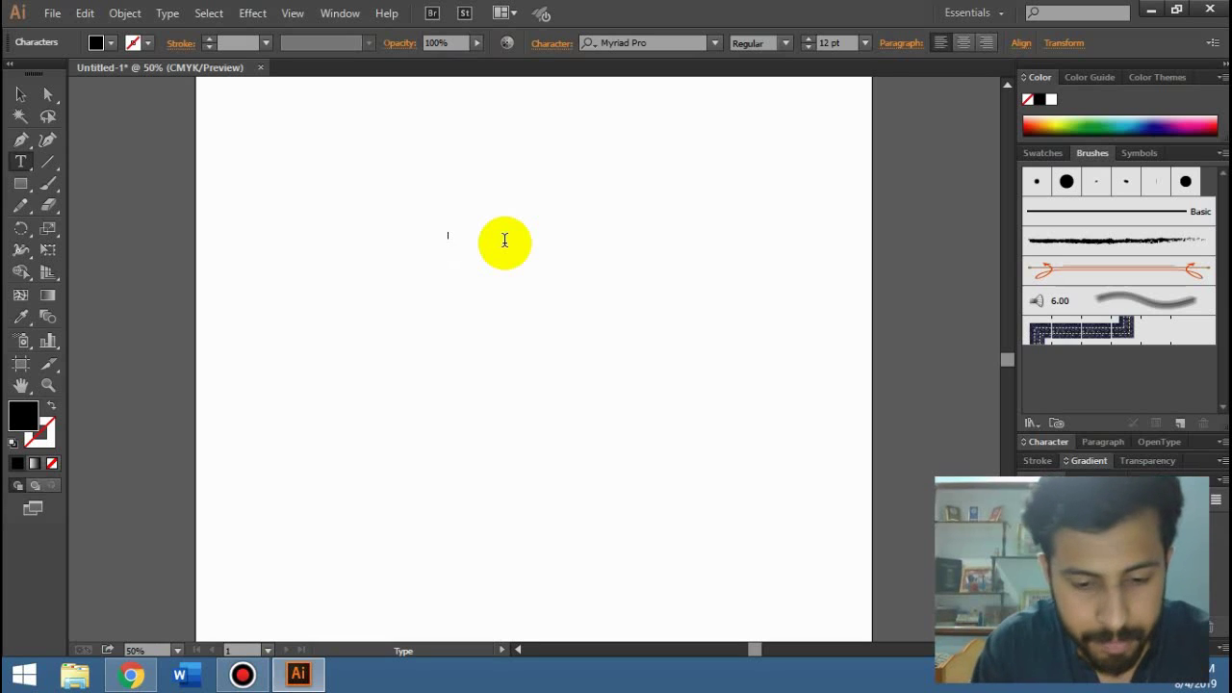
pyautogui.write('learn and earn')
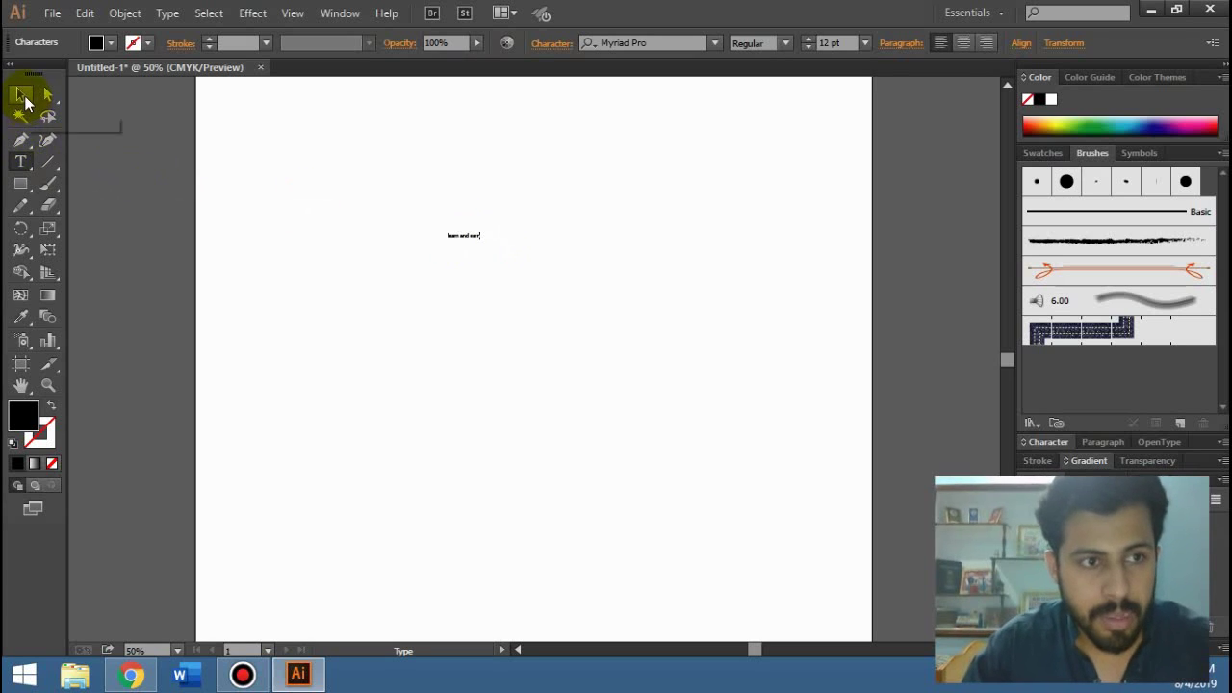
pyautogui.click(24, 103)
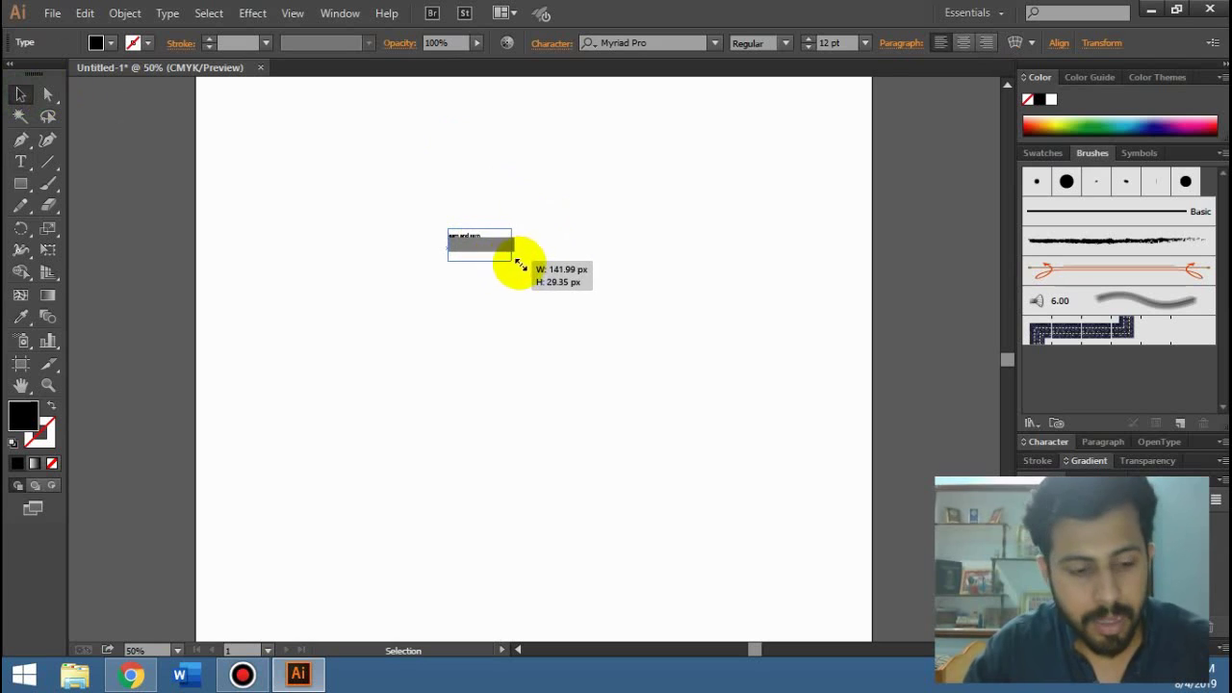
pyautogui.moveTo(480, 276)
pyautogui.mouseDown()
pyautogui.moveTo(581, 299)
pyautogui.moveTo(561, 289)
pyautogui.moveTo(604, 317)
pyautogui.moveTo(602, 327)
pyautogui.moveTo(597, 317)
pyautogui.moveTo(512, 337)
pyautogui.moveTo(520, 291)
pyautogui.moveTo(577, 321)
pyautogui.moveTo(588, 338)
pyautogui.moveTo(574, 364)
pyautogui.moveTo(614, 354)
pyautogui.moveTo(614, 328)
pyautogui.moveTo(603, 326)
pyautogui.moveTo(616, 341)
pyautogui.moveTo(605, 344)
pyautogui.mouseUp()
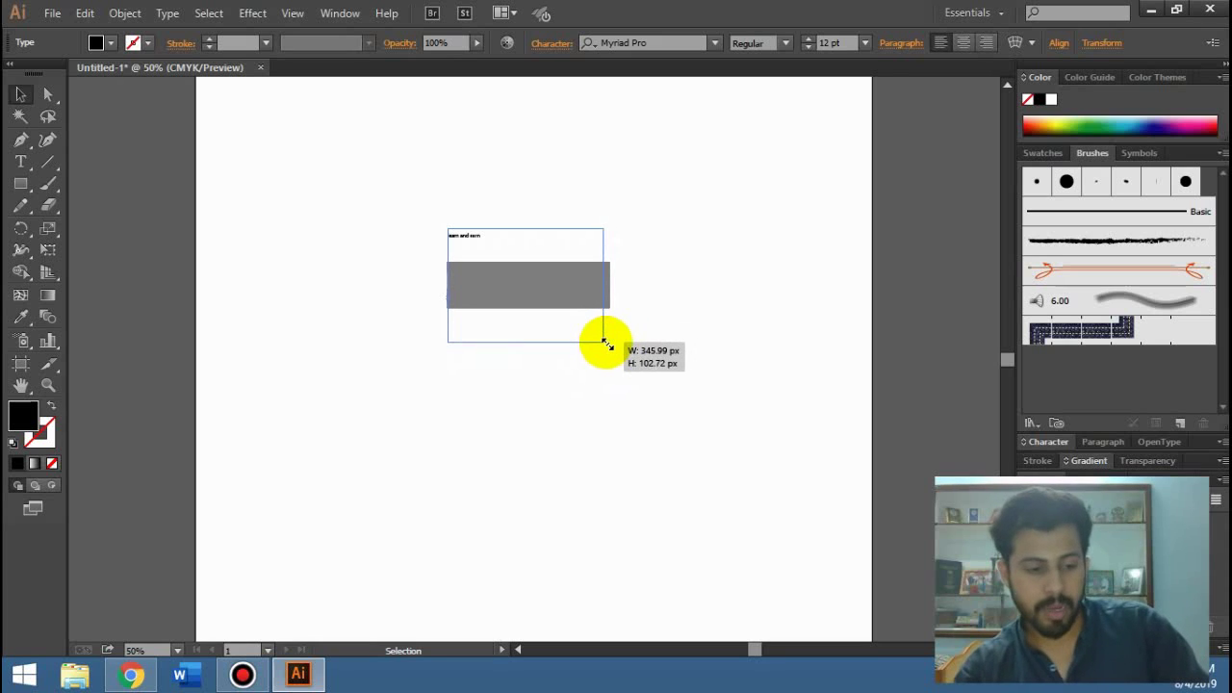
pyautogui.moveTo(605, 343)
pyautogui.mouseDown()
pyautogui.moveTo(513, 316)
pyautogui.moveTo(632, 363)
pyautogui.moveTo(593, 357)
pyautogui.moveTo(626, 373)
pyautogui.mouseUp()
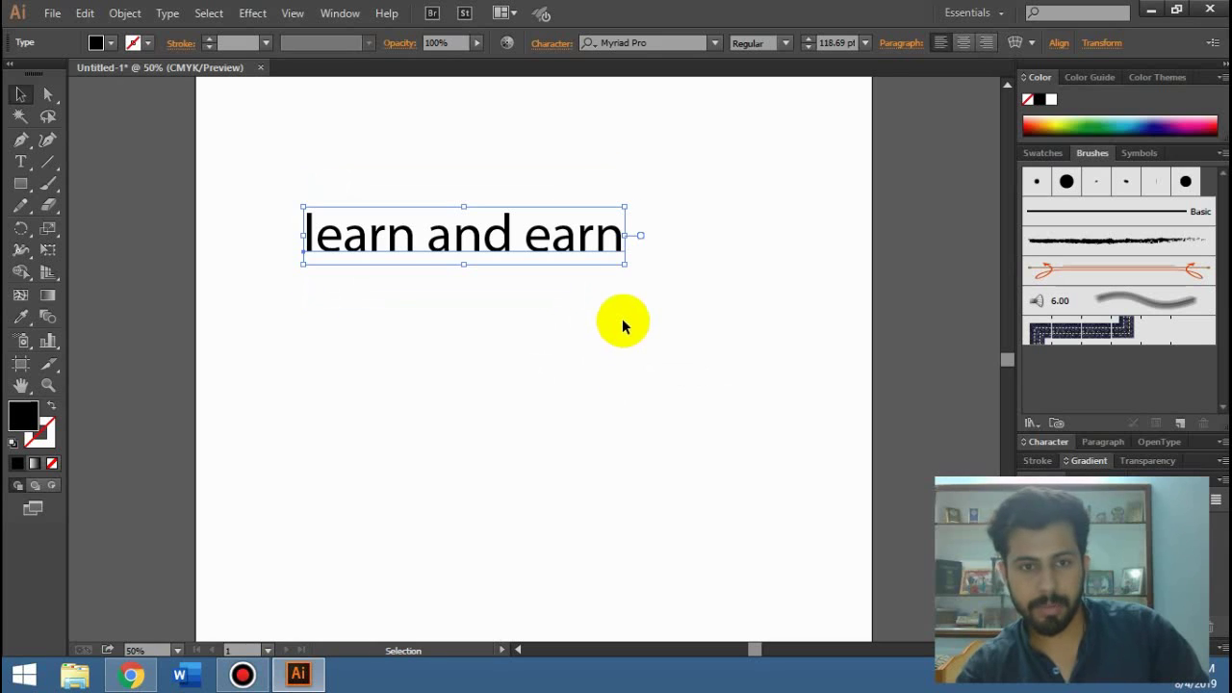
# - Restyle the 'learn and earn' text in the Opificio font and move it higher
pyautogui.click(670, 42)
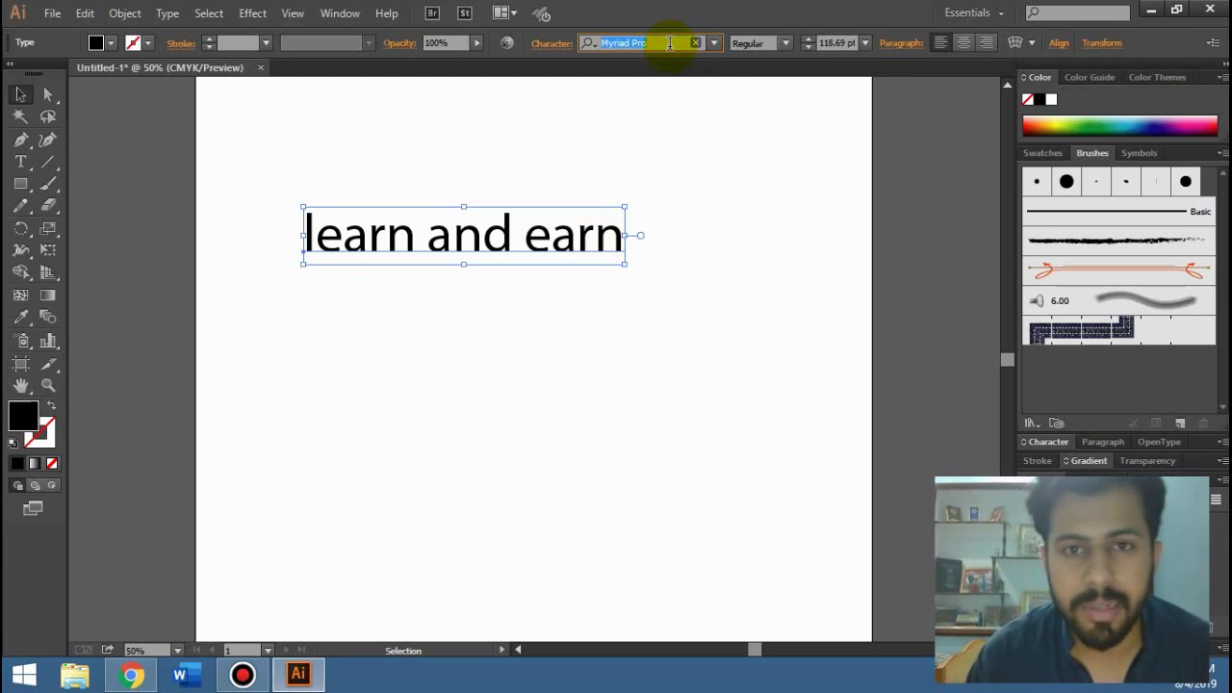
pyautogui.press('Down')
pyautogui.press('Down')
pyautogui.press('Down')
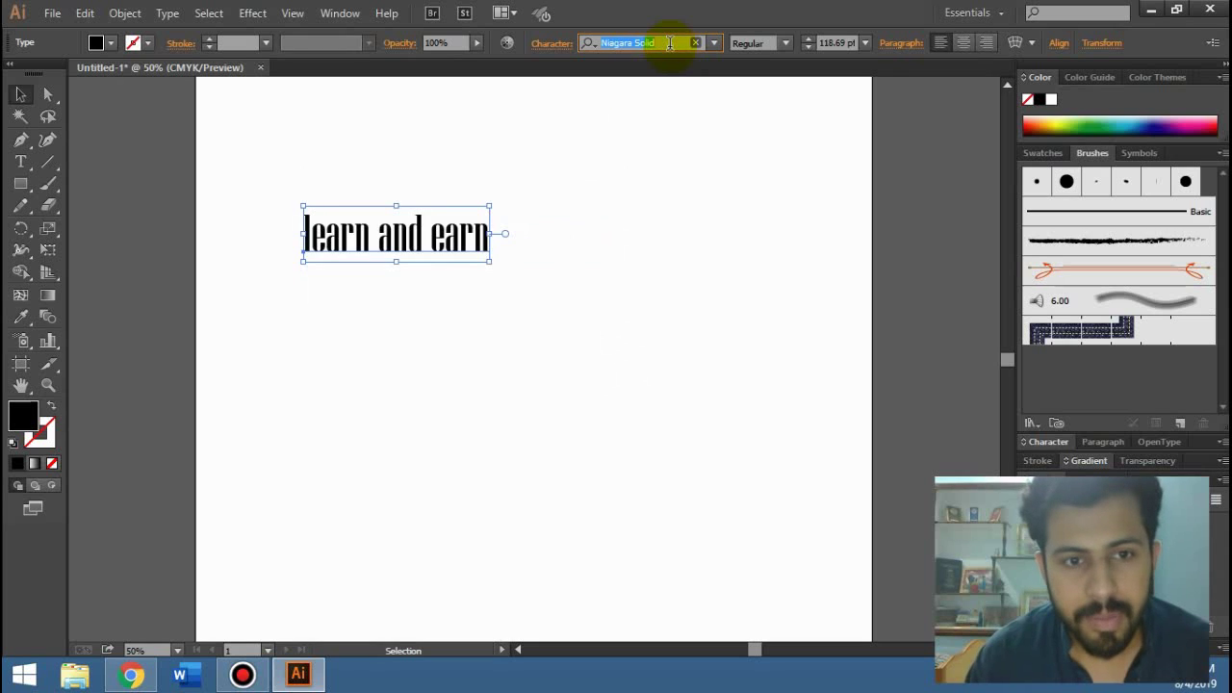
pyautogui.press('Down')
pyautogui.press('Down')
pyautogui.press('Down')
pyautogui.press('Down')
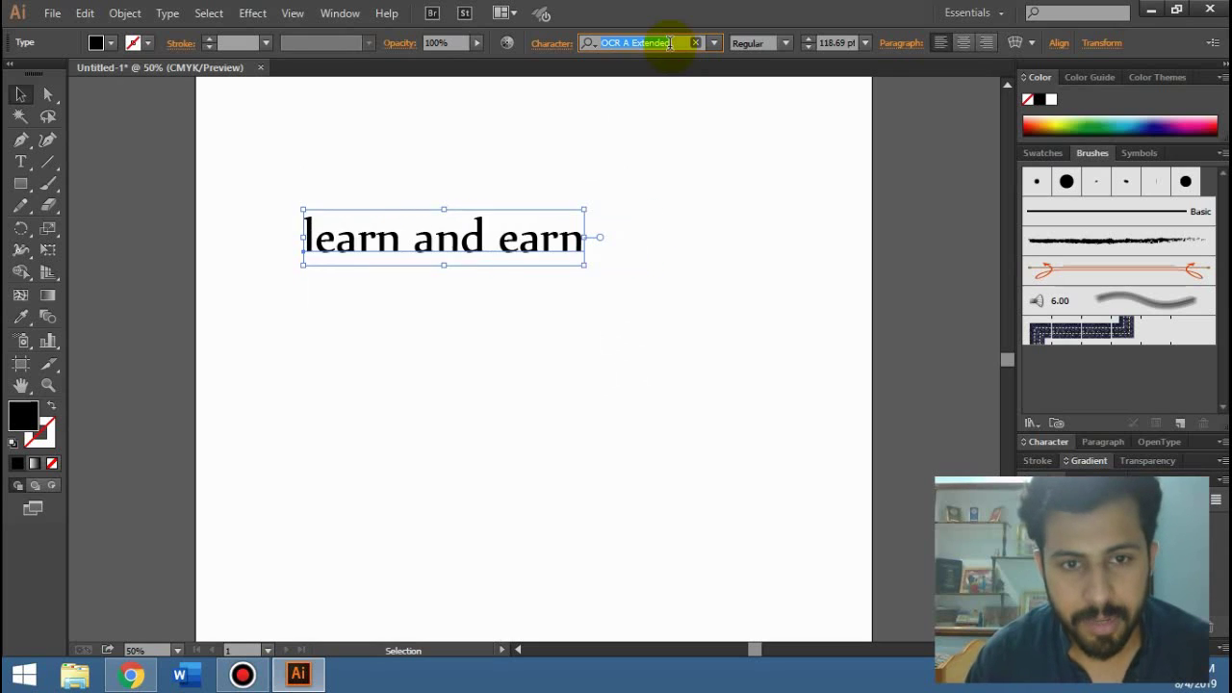
pyautogui.press('Down')
pyautogui.press('Down')
pyautogui.press('Down')
pyautogui.press('Down')
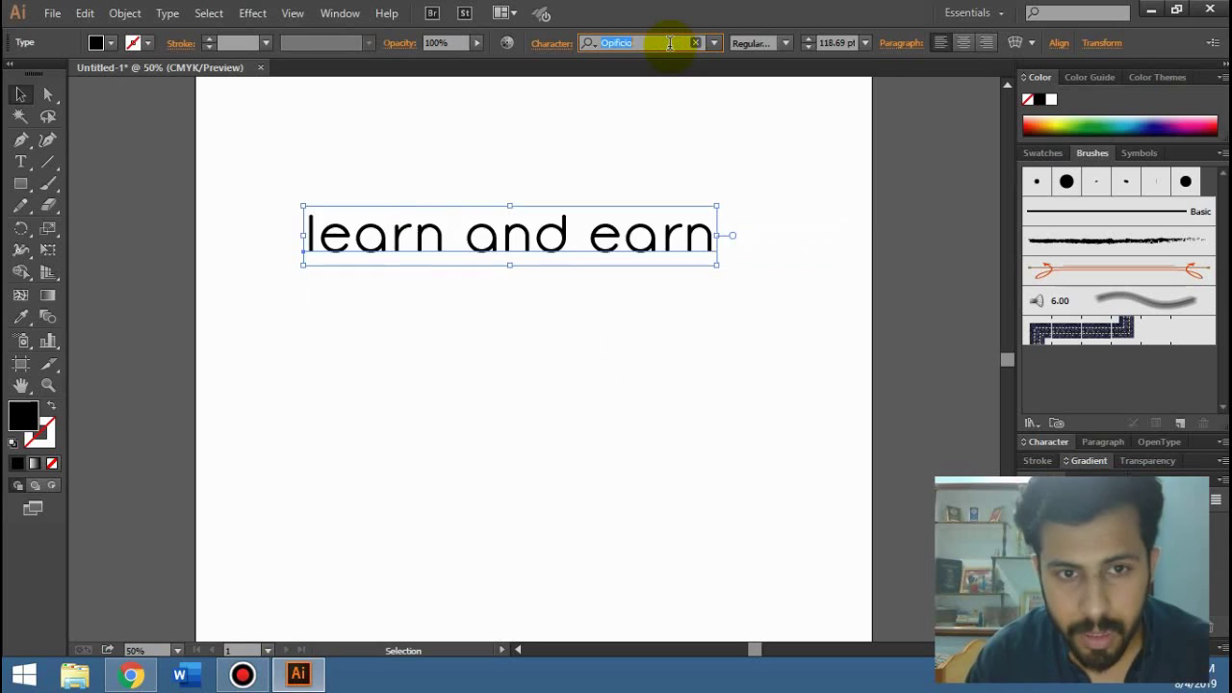
pyautogui.press('Down')
pyautogui.press('Down')
pyautogui.press('Down')
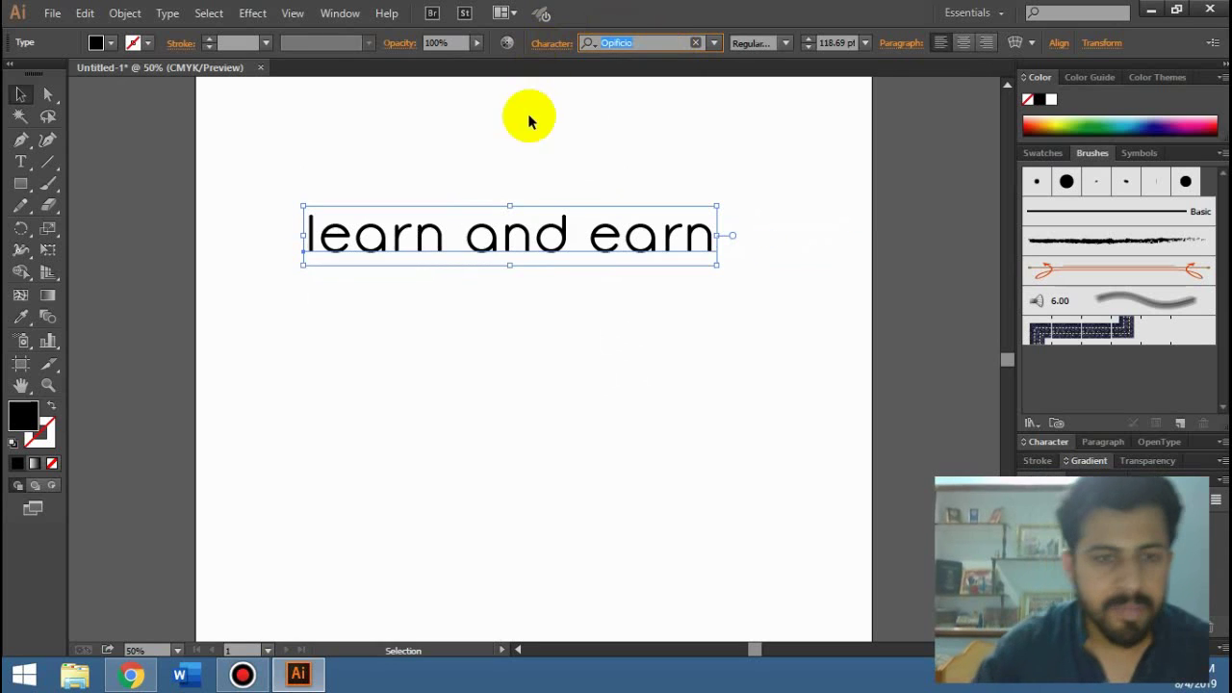
pyautogui.click(498, 283)
pyautogui.moveTo(527, 252); pyautogui.dragTo(542, 195)
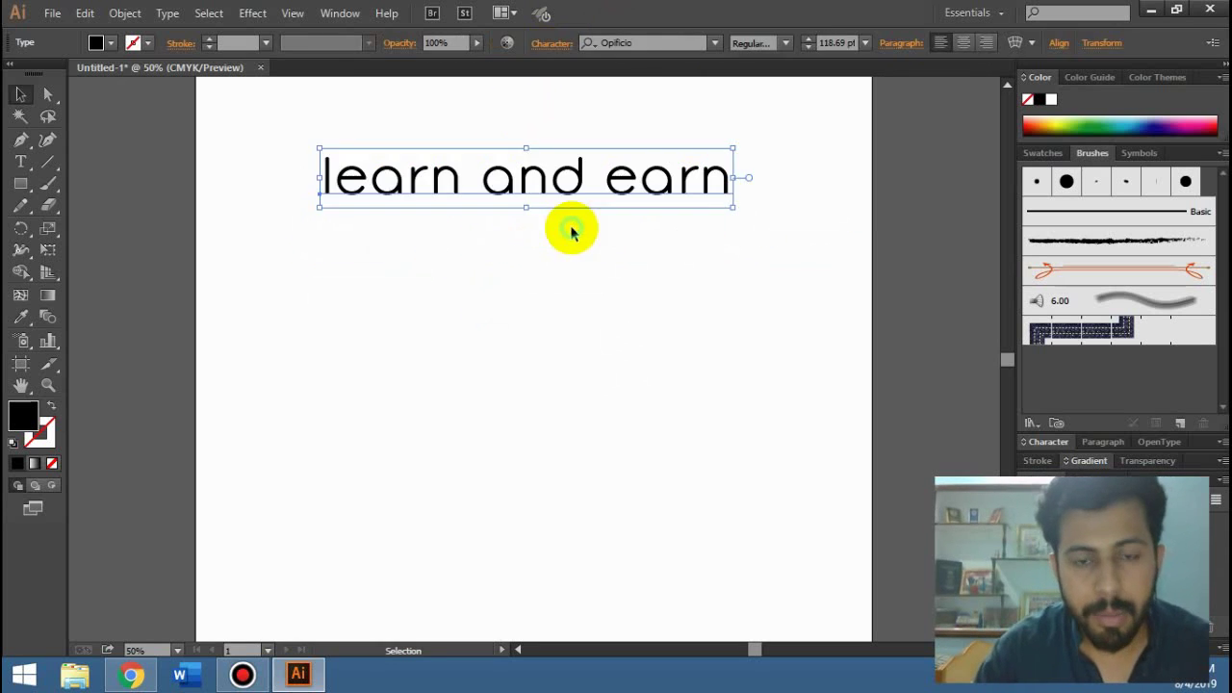
pyautogui.click(568, 210)
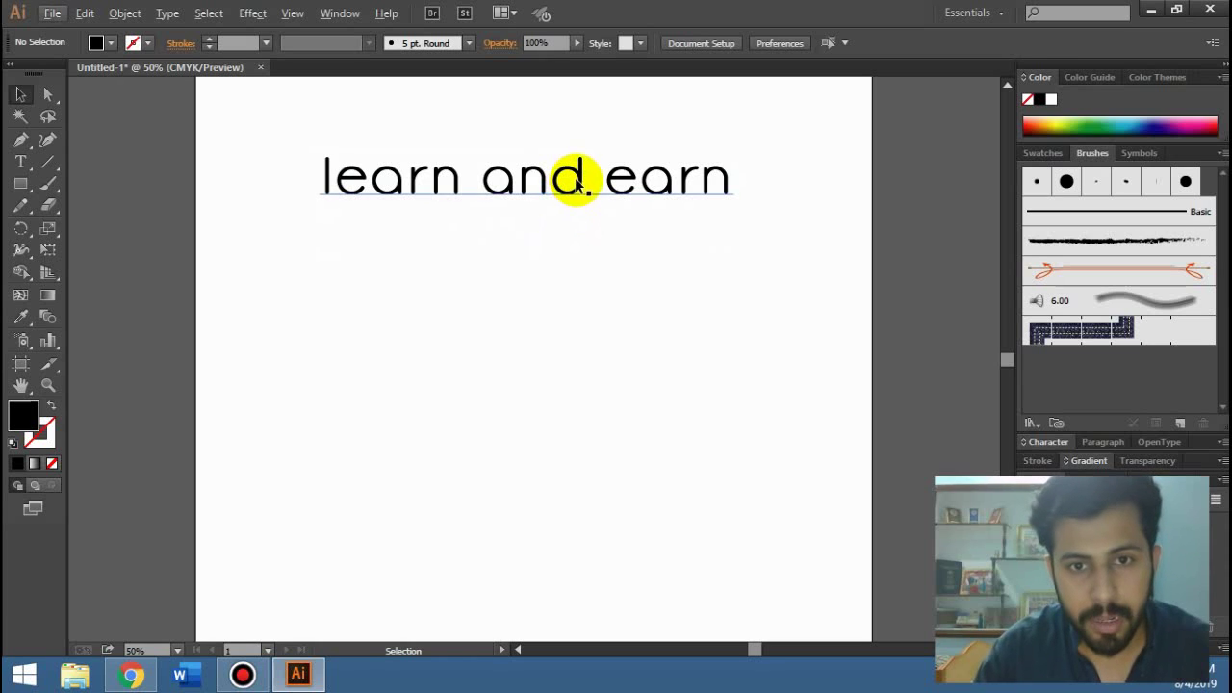
# - Duplicate the text line below the original, then delete both lines
pyautogui.click(577, 185)
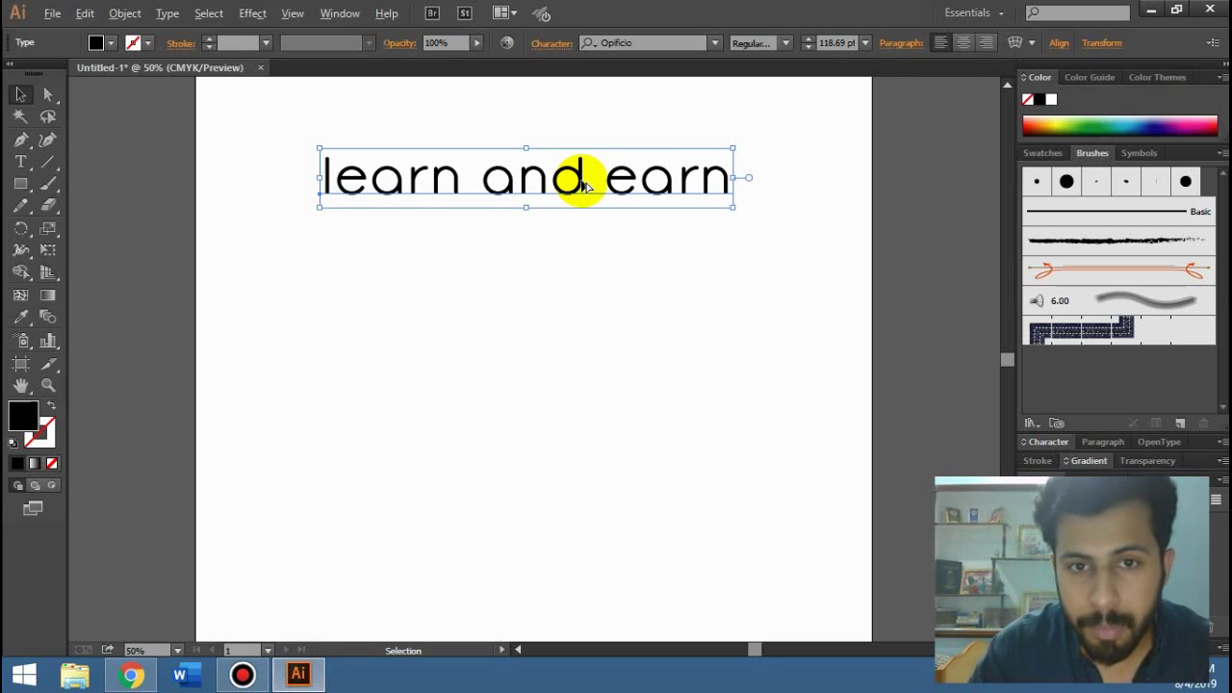
pyautogui.moveTo(584, 185); pyautogui.dragTo(584, 242)
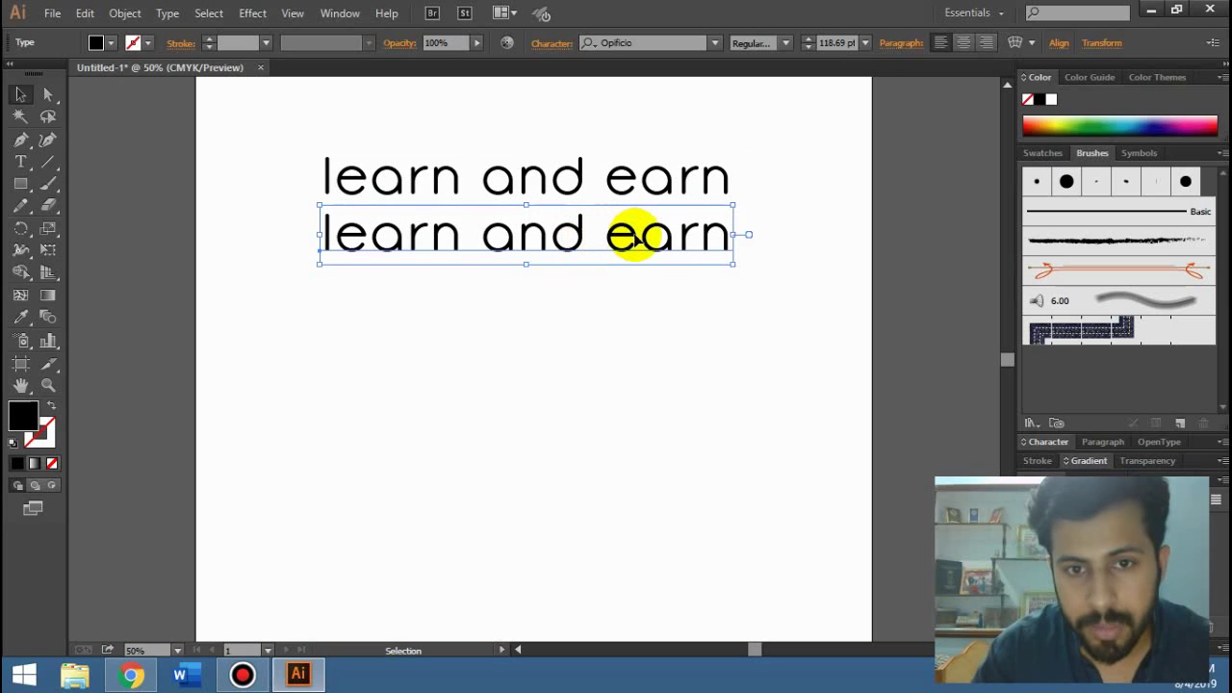
pyautogui.click(736, 272)
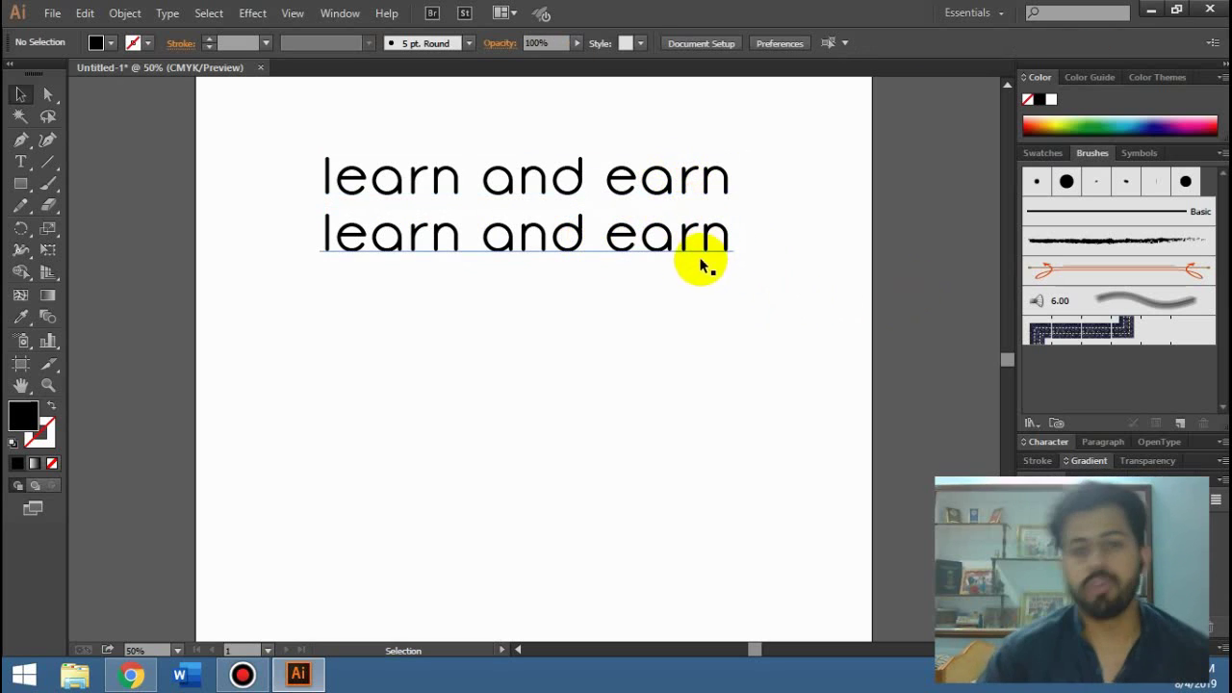
pyautogui.moveTo(690, 274); pyautogui.dragTo(513, 161)
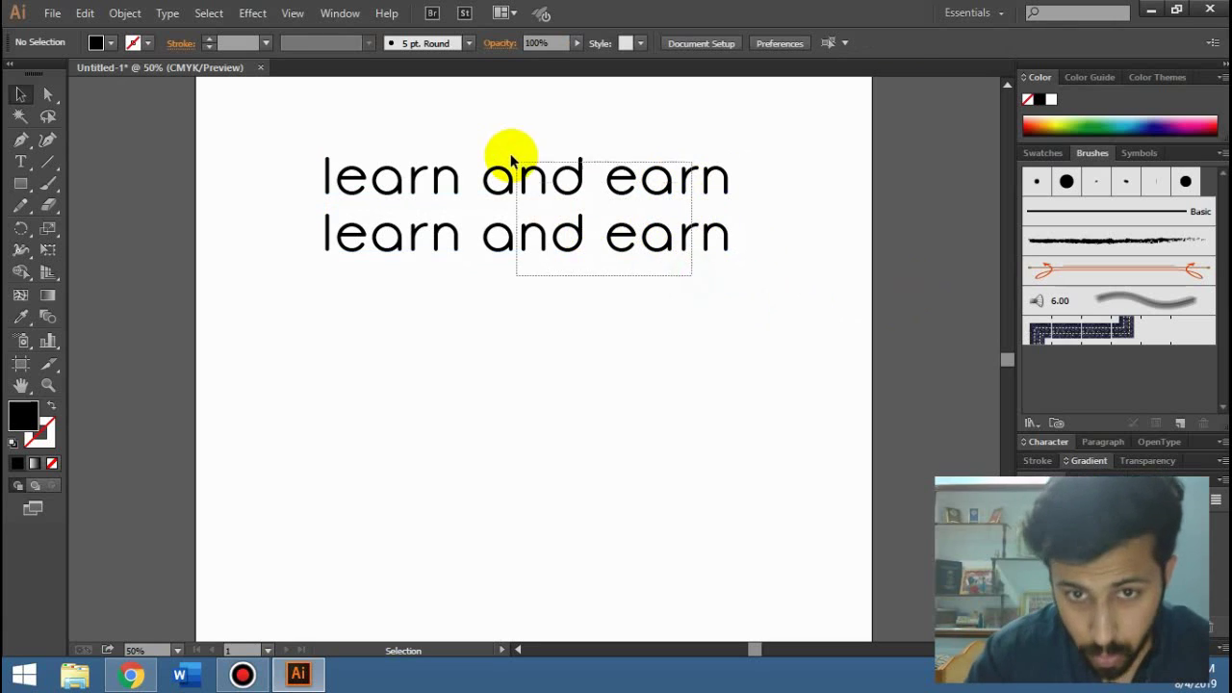
pyautogui.press('Delete')
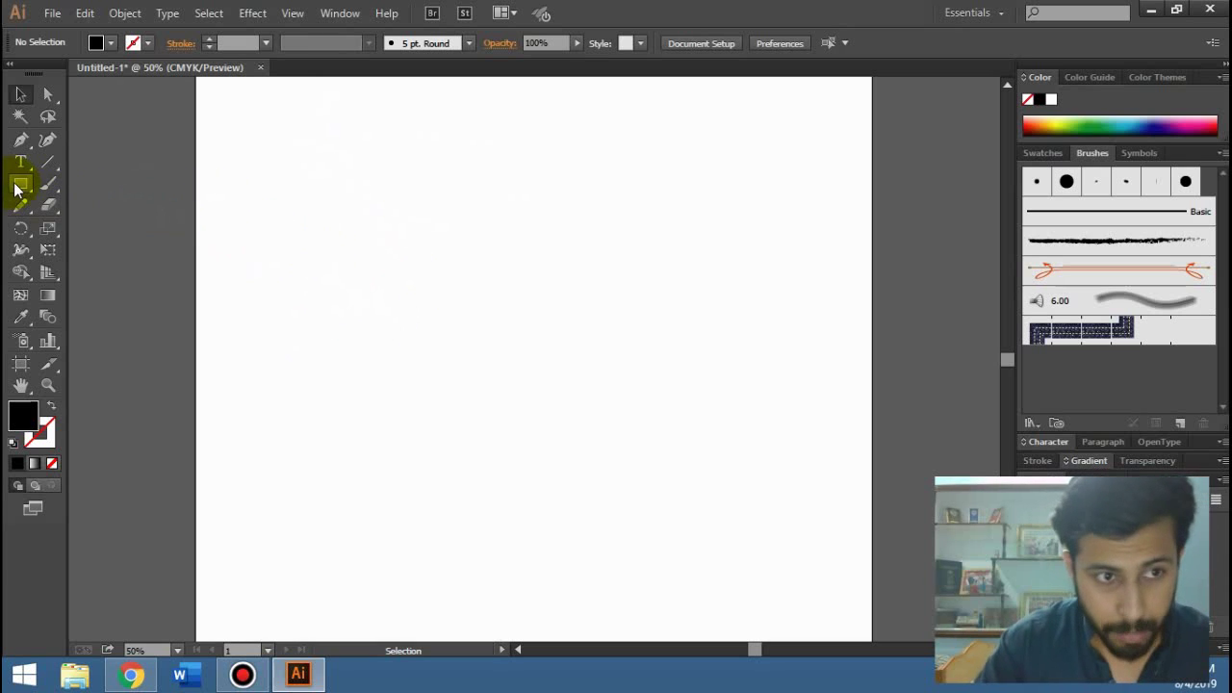
# - Draw a large black circle and move it toward the artboard centre
pyautogui.moveTo(14, 190); pyautogui.dragTo(99, 223)
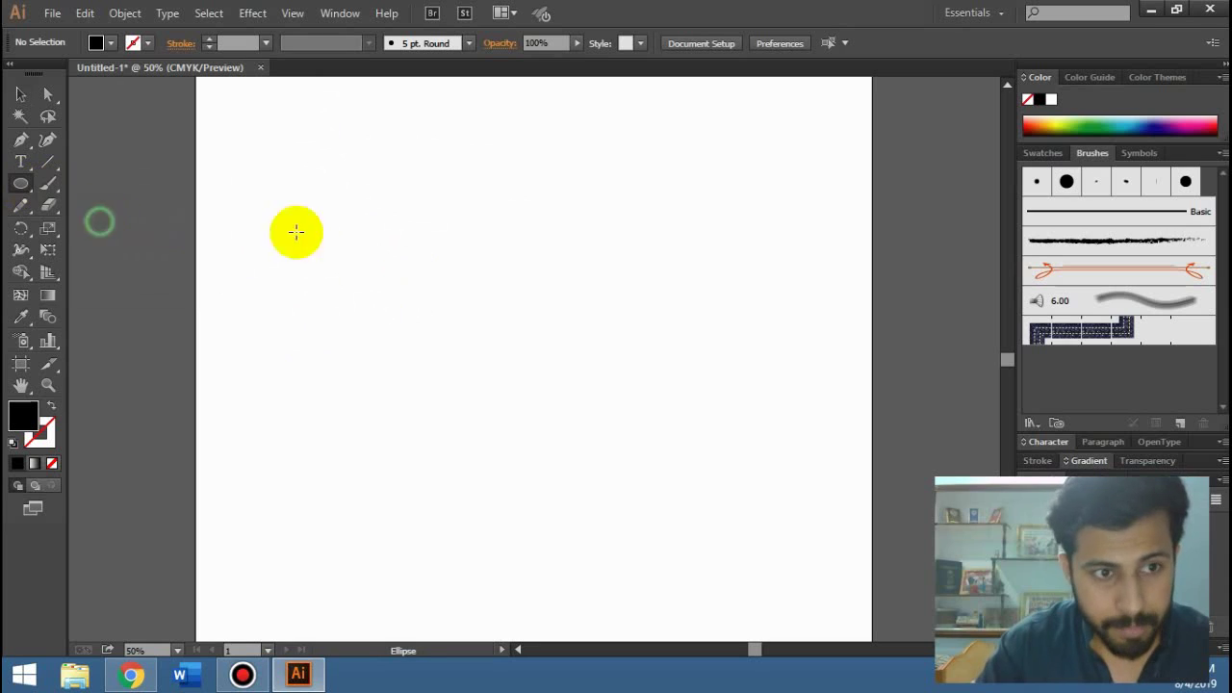
pyautogui.moveTo(476, 212)
pyautogui.mouseDown()
pyautogui.moveTo(580, 331)
pyautogui.moveTo(572, 351)
pyautogui.moveTo(566, 339)
pyautogui.mouseUp()
pyautogui.press('v')
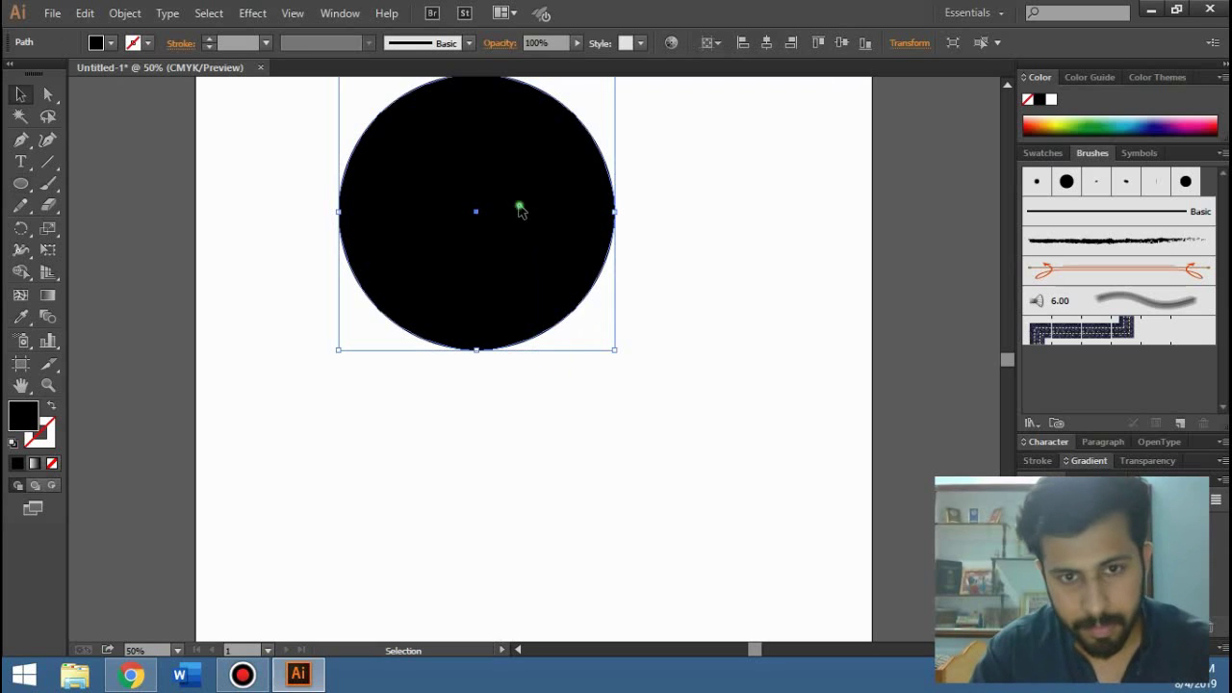
pyautogui.moveTo(520, 206); pyautogui.dragTo(645, 283)
pyautogui.click(695, 260)
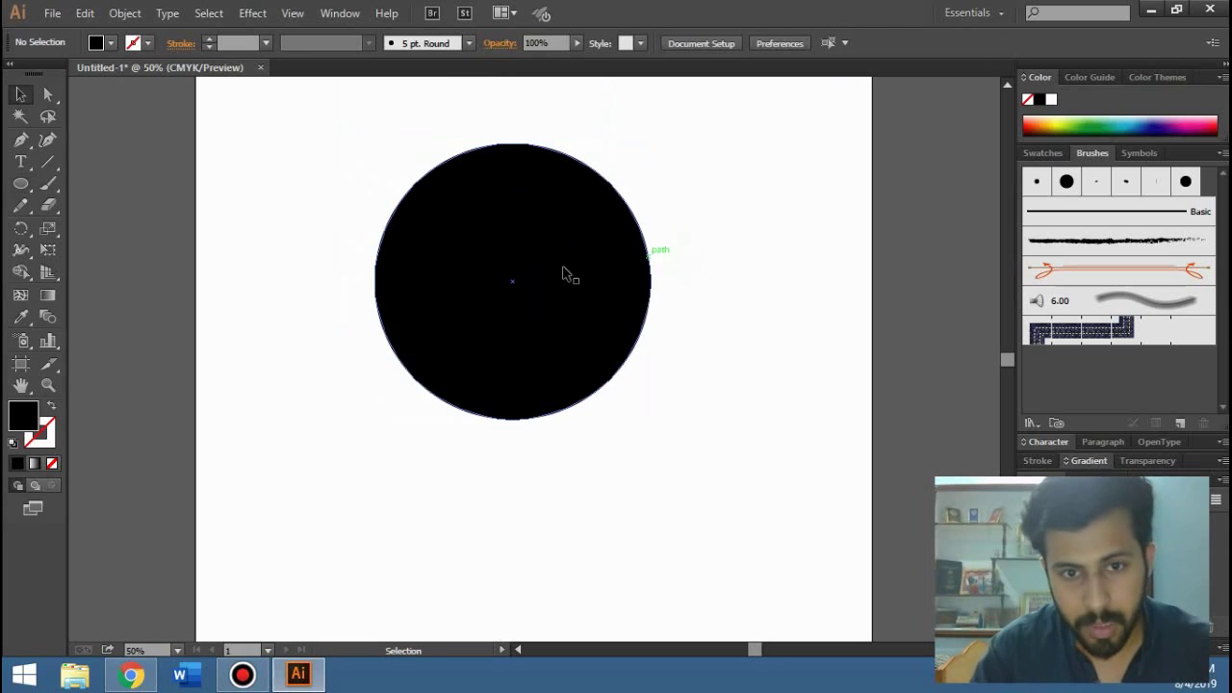
pyautogui.click(564, 272)
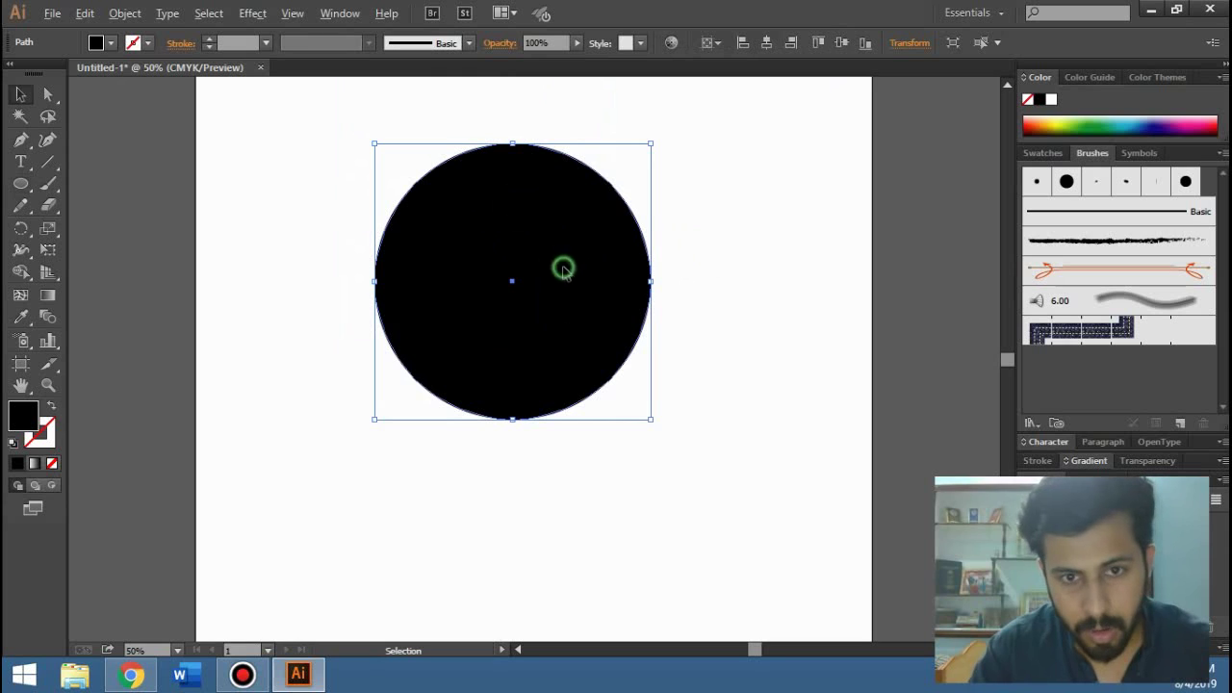
# - Copy the circle to the right and down-left below the pair, then select all three
pyautogui.moveTo(563, 269); pyautogui.dragTo(699, 273)
pyautogui.click(695, 477)
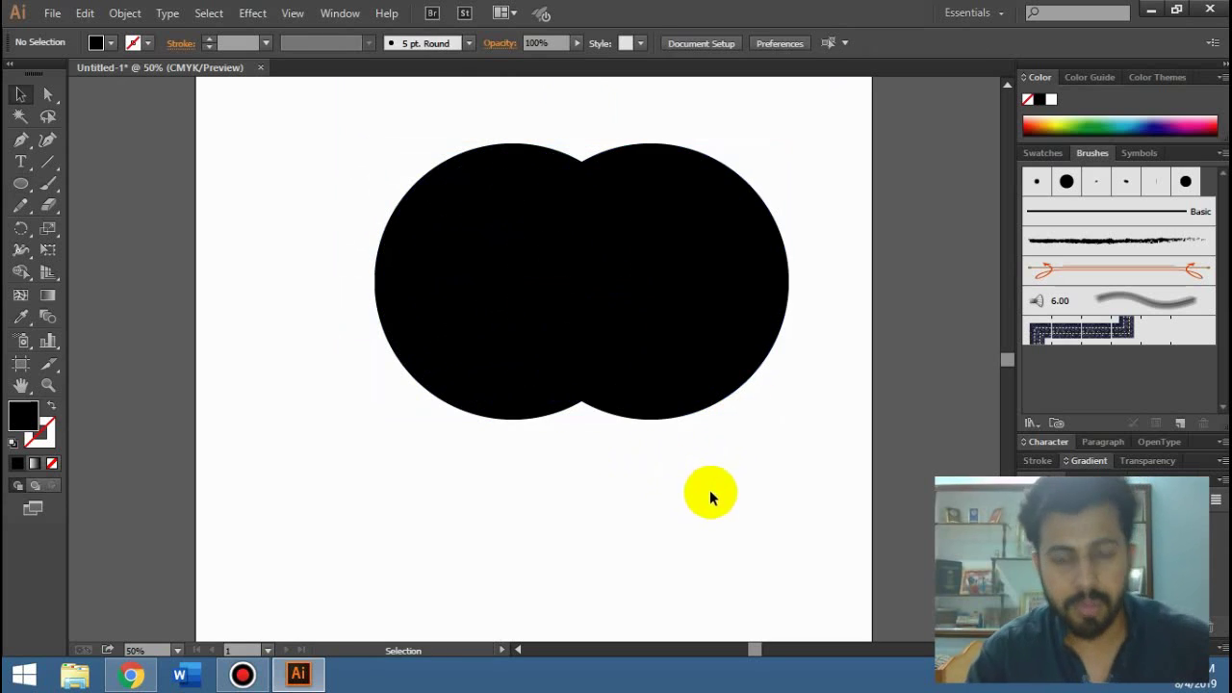
pyautogui.click(660, 398)
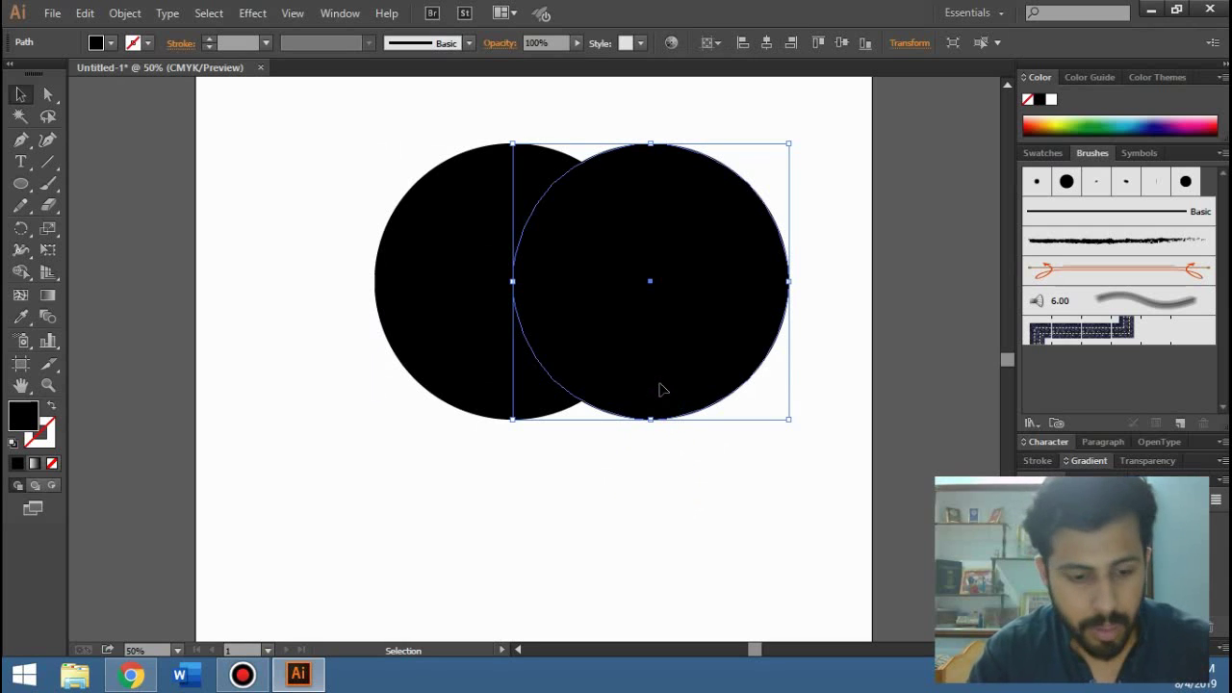
pyautogui.moveTo(666, 360); pyautogui.dragTo(593, 480)
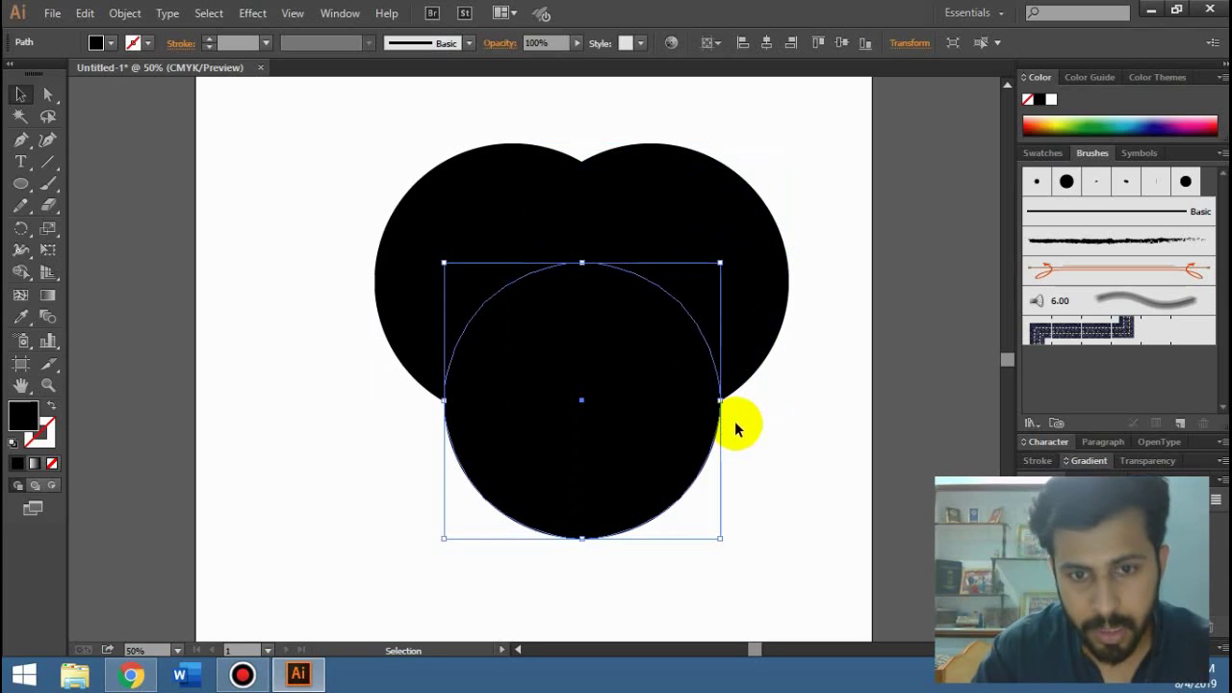
pyautogui.click(758, 468)
pyautogui.hotkey('ctrl', 'a')
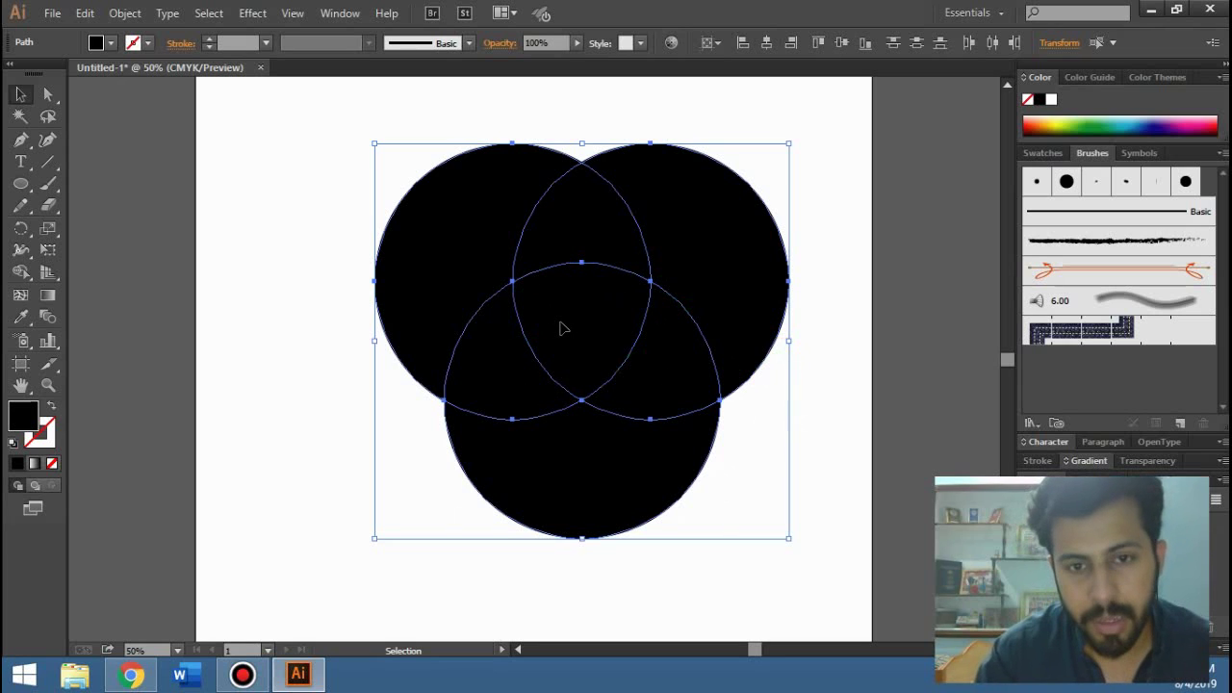
# - With Shape Builder, delete the outer regions of the left, right and bottom circles
pyautogui.click(375, 333)
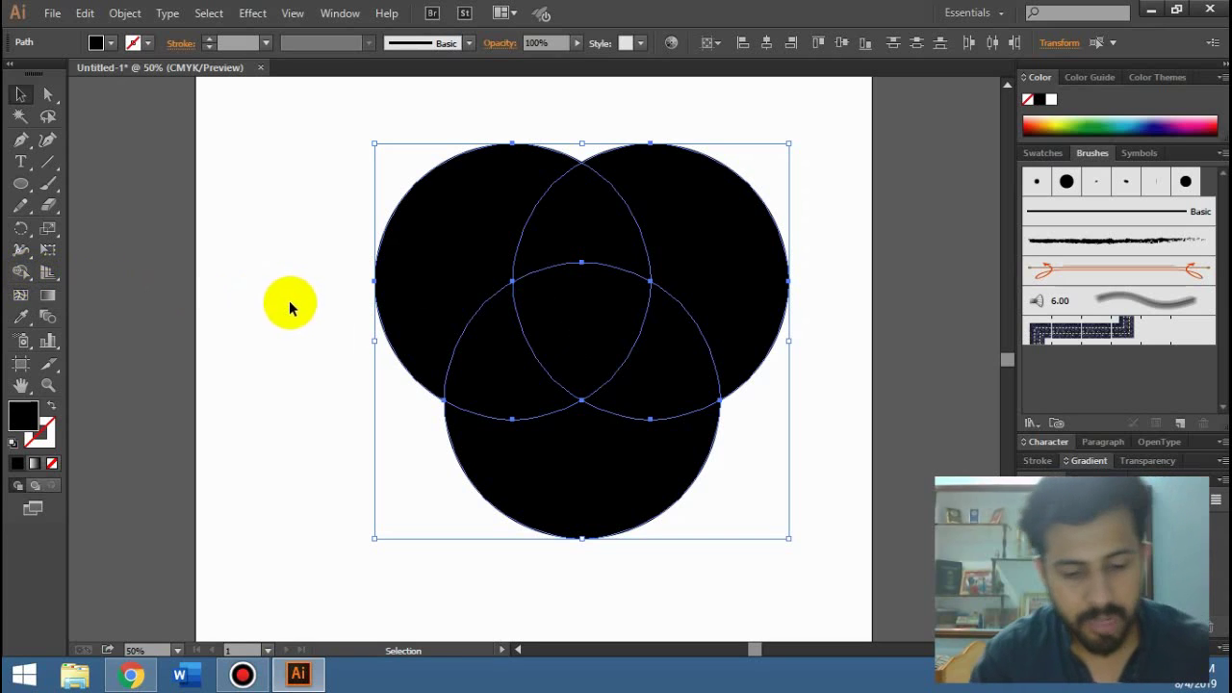
pyautogui.hotkey('shift', 'm')
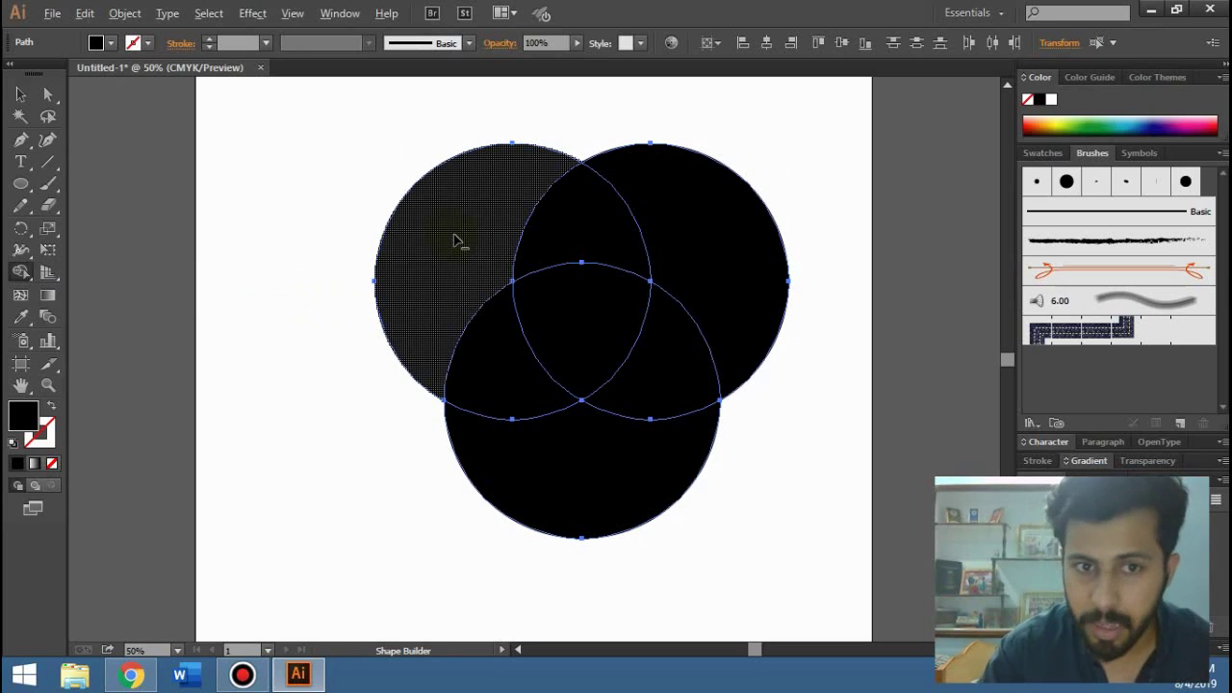
pyautogui.keyDown('alt'); pyautogui.click(454, 240); pyautogui.keyUp('alt')
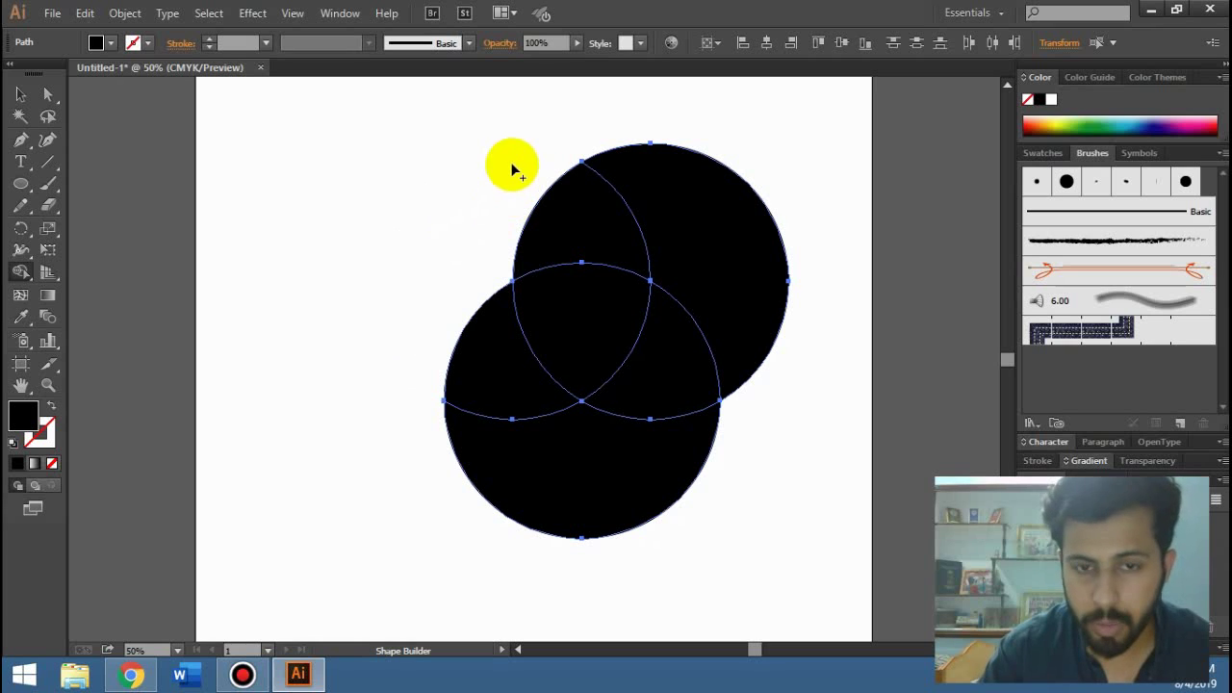
pyautogui.keyDown('alt'); pyautogui.click(599, 486); pyautogui.keyUp('alt')
pyautogui.keyDown('alt'); pyautogui.click(724, 235); pyautogui.keyUp('alt')
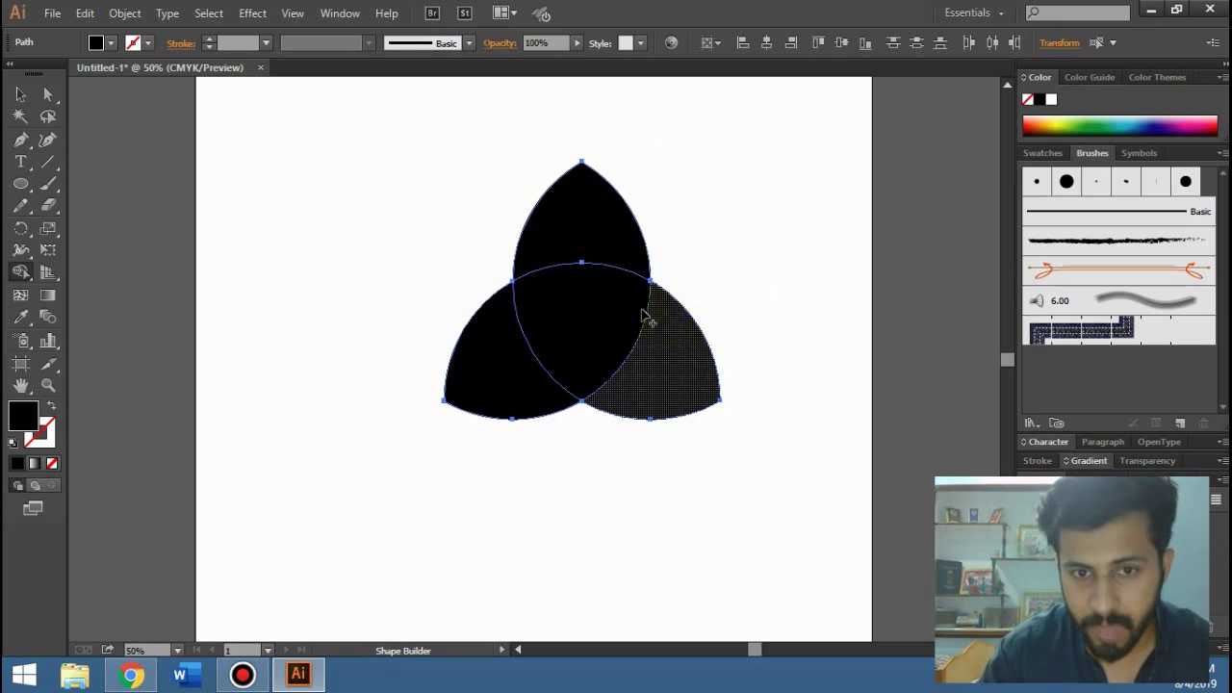
# - Separate the centre piece and the top, left and right lobes into individual shapes
pyautogui.click(599, 289)
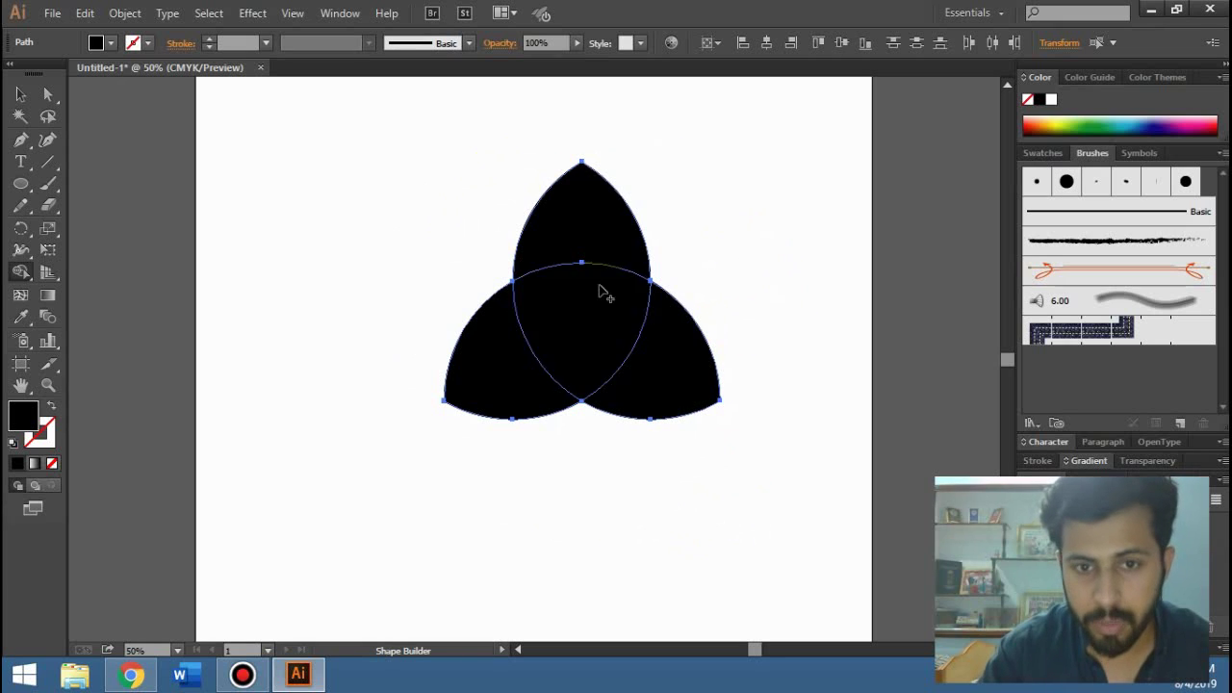
pyautogui.click(597, 220)
pyautogui.click(505, 335)
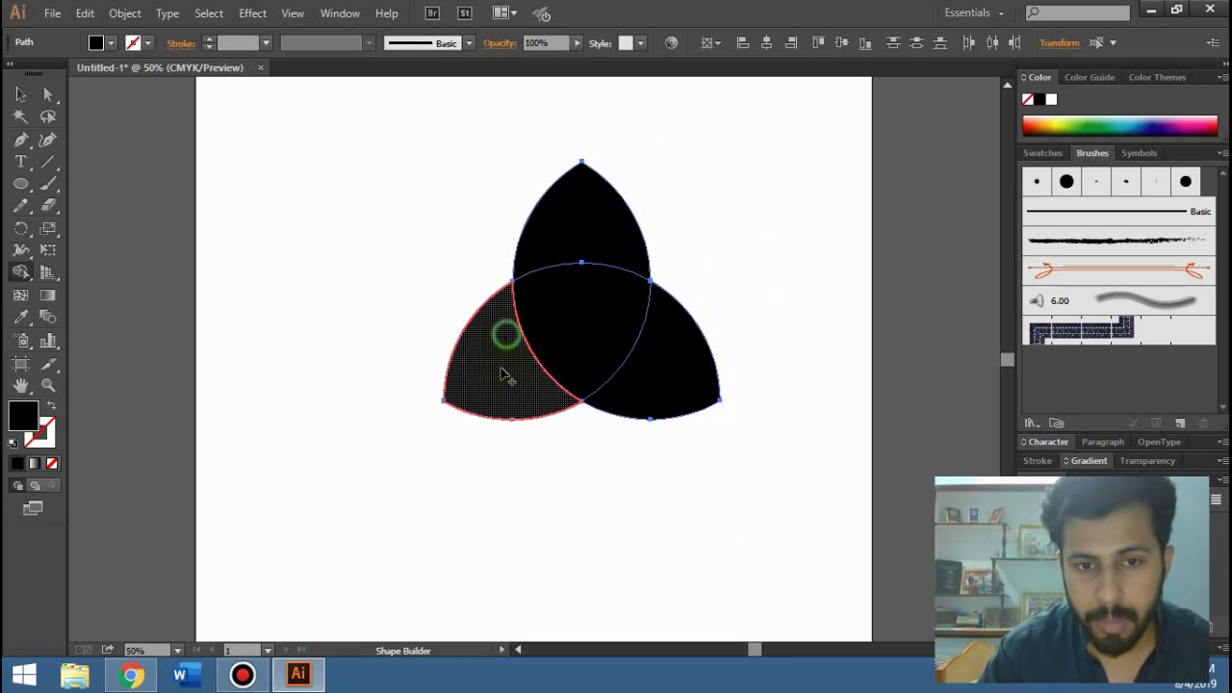
pyautogui.click(689, 352)
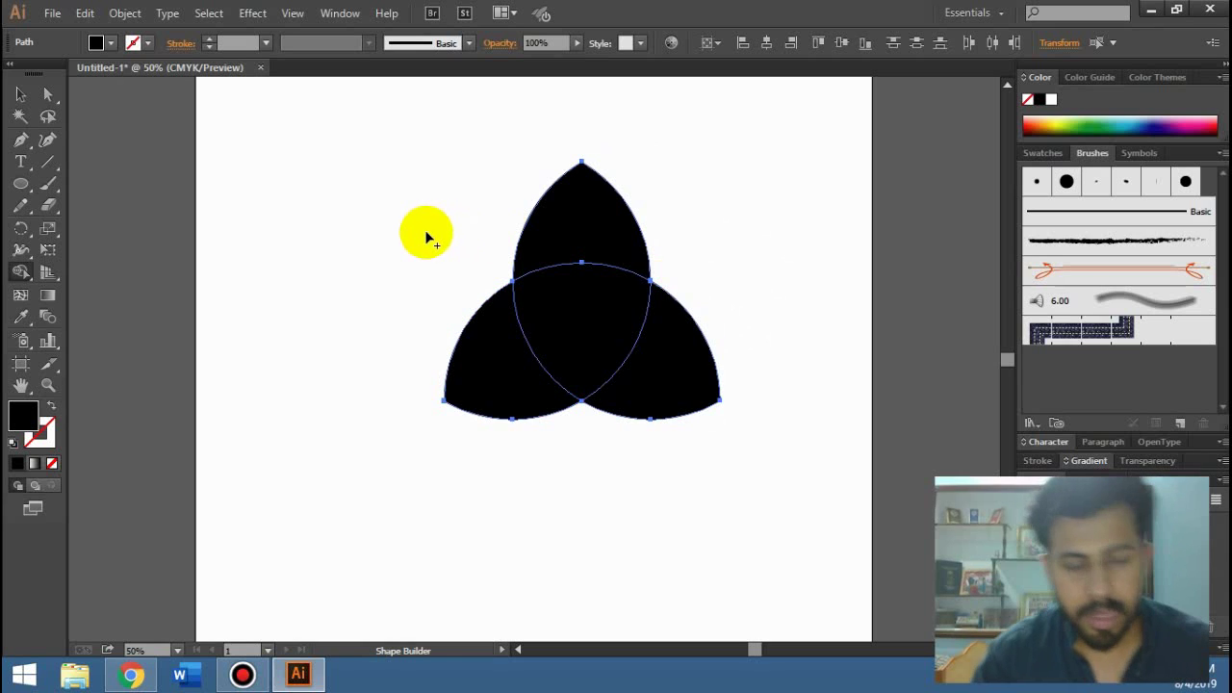
pyautogui.press('v')
pyautogui.click(371, 202)
# - Pull the three lobes apart and move the centre shield piece to the top right
pyautogui.moveTo(591, 234); pyautogui.dragTo(522, 172)
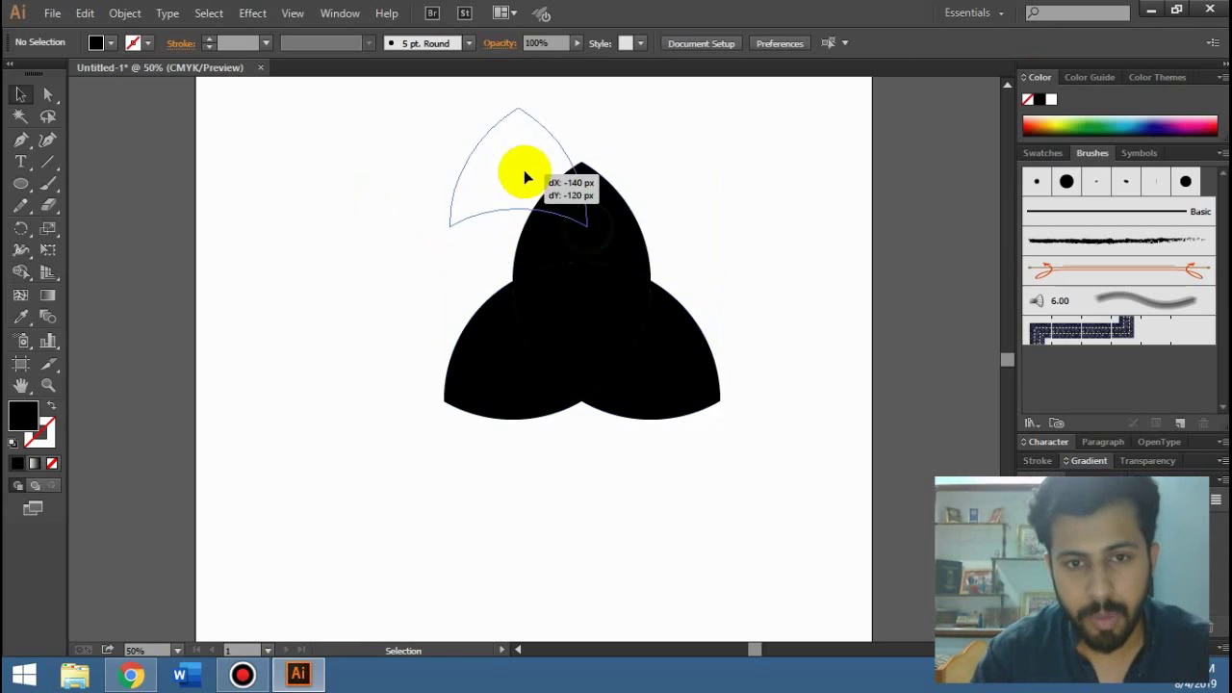
pyautogui.moveTo(492, 342); pyautogui.dragTo(396, 342)
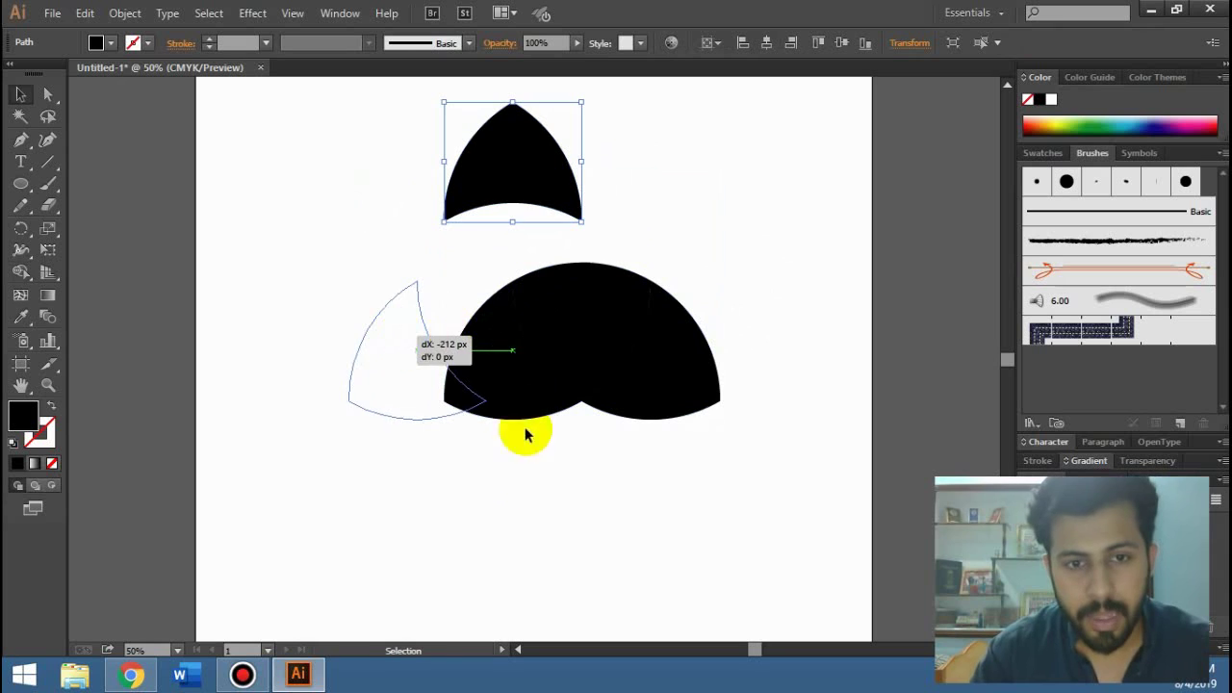
pyautogui.click(533, 484)
pyautogui.moveTo(677, 384); pyautogui.dragTo(759, 428)
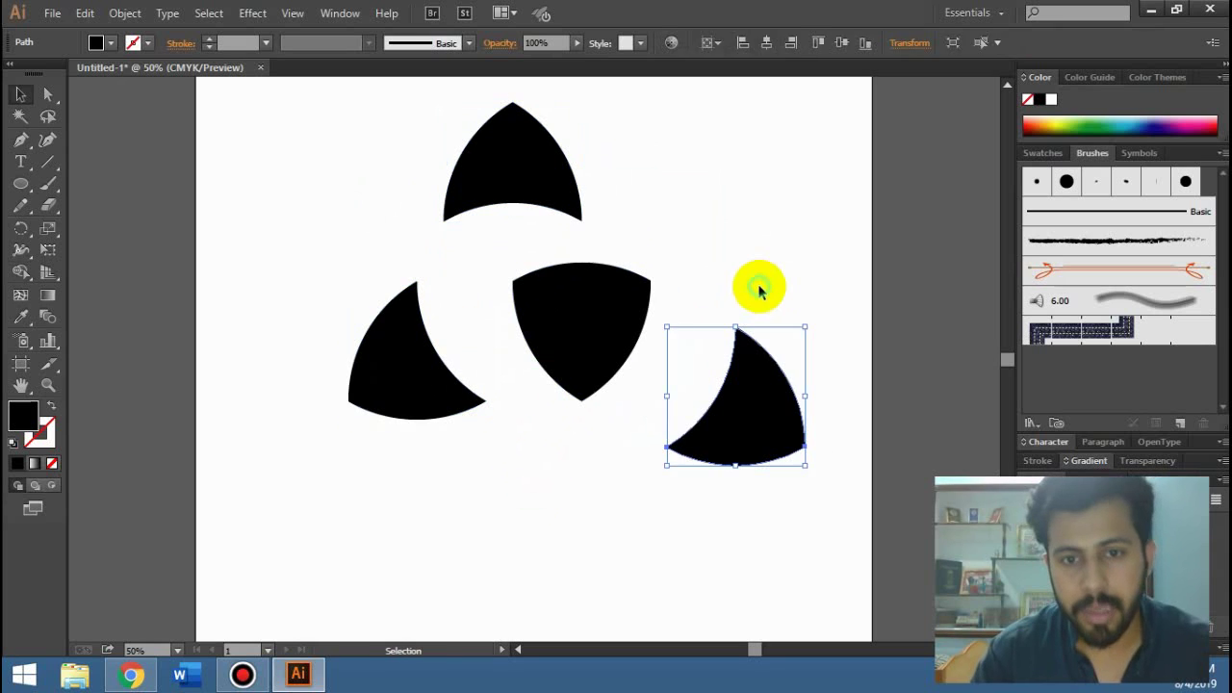
pyautogui.click(757, 282)
pyautogui.moveTo(585, 333); pyautogui.dragTo(739, 174)
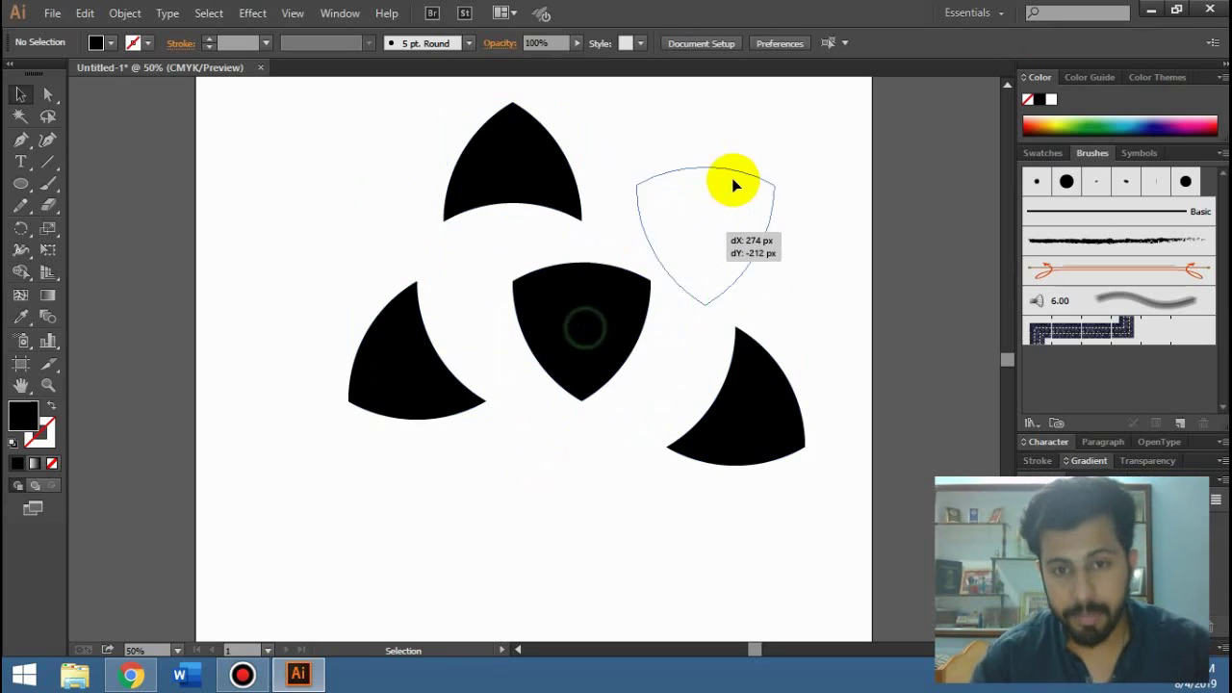
# - Move the lobes back together around an empty white centre
pyautogui.moveTo(784, 427)
pyautogui.mouseDown()
pyautogui.moveTo(609, 336)
pyautogui.moveTo(618, 330)
pyautogui.mouseUp()
pyautogui.moveTo(449, 378)
pyautogui.mouseDown()
pyautogui.moveTo(453, 318)
pyautogui.moveTo(450, 332)
pyautogui.mouseUp()
pyautogui.click(522, 473)
pyautogui.click(574, 481)
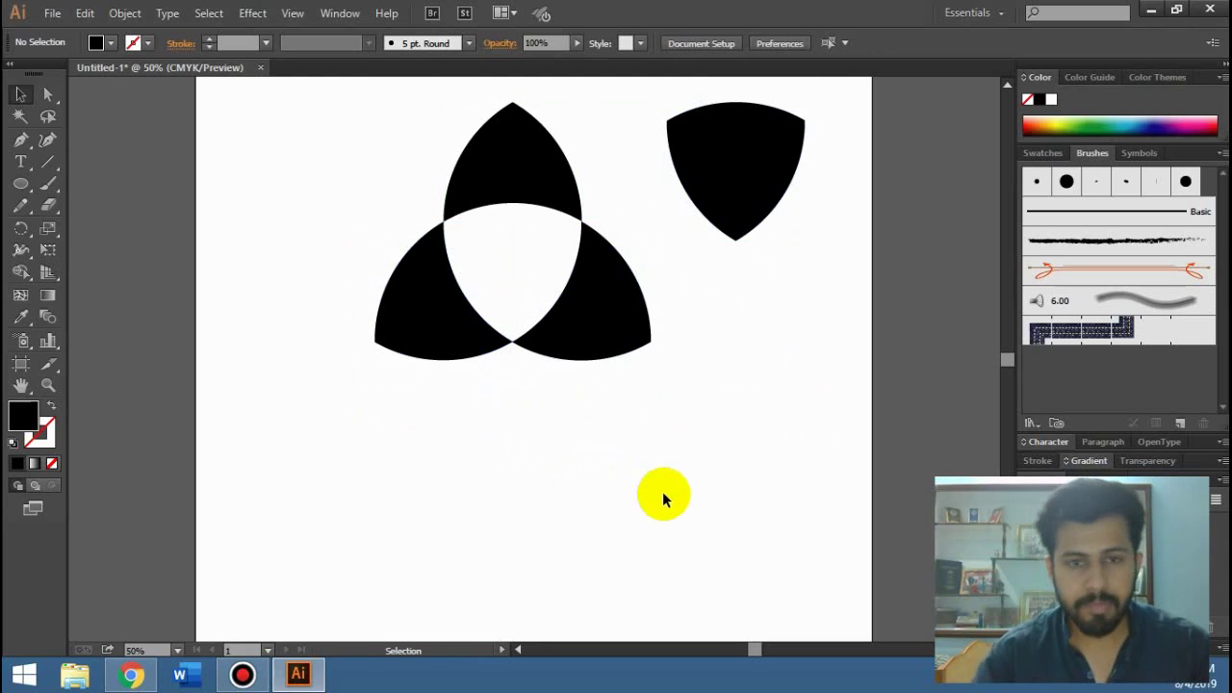
# - Fill the right lobe dark green, the top lobe purple and the left lobe pink
pyautogui.click(632, 332)
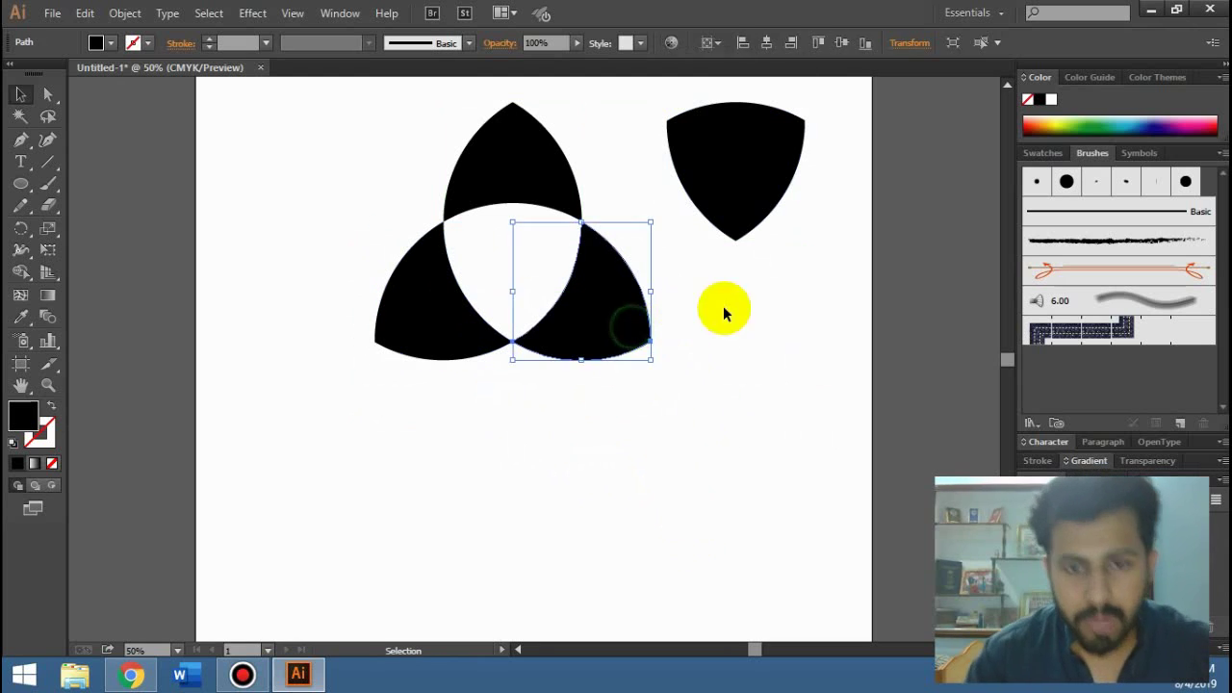
pyautogui.click(1097, 132)
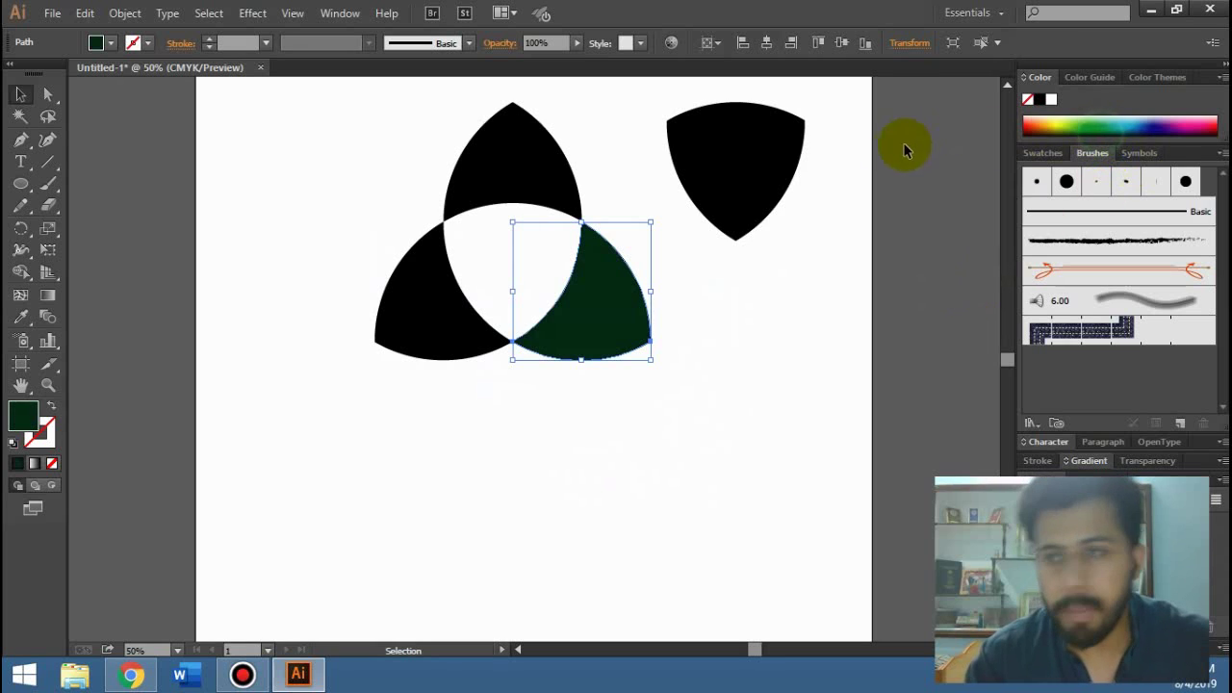
pyautogui.click(539, 188)
pyautogui.click(1166, 125)
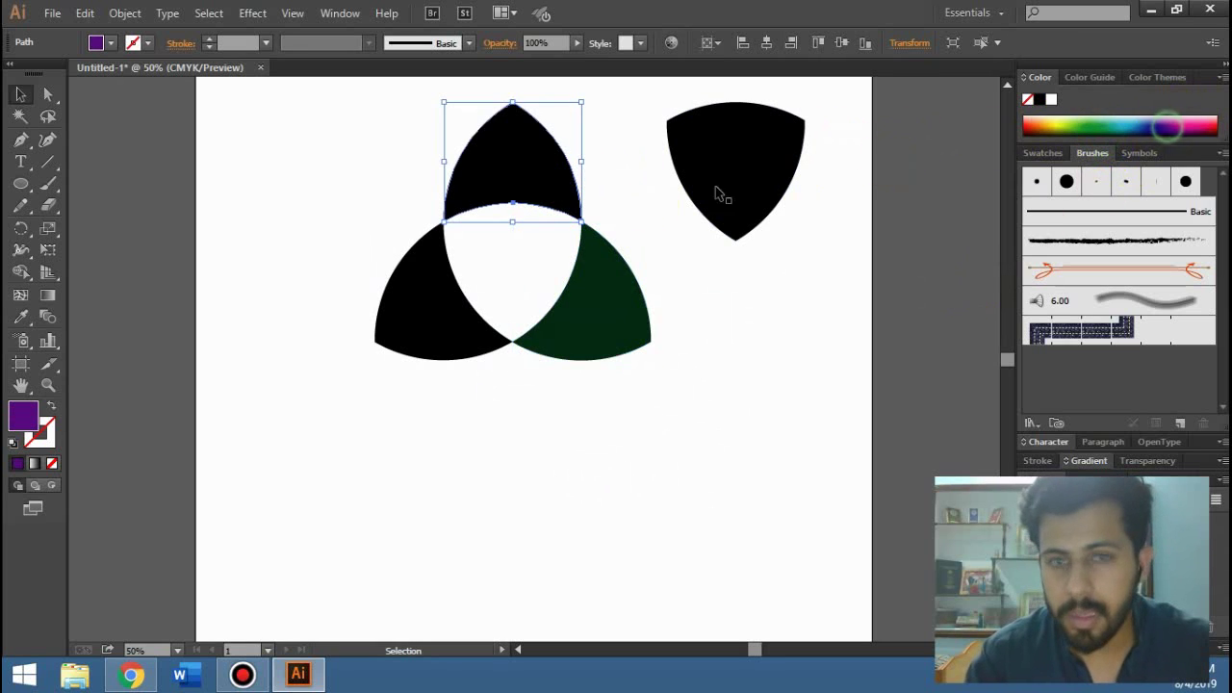
pyautogui.click(423, 298)
pyautogui.click(1195, 125)
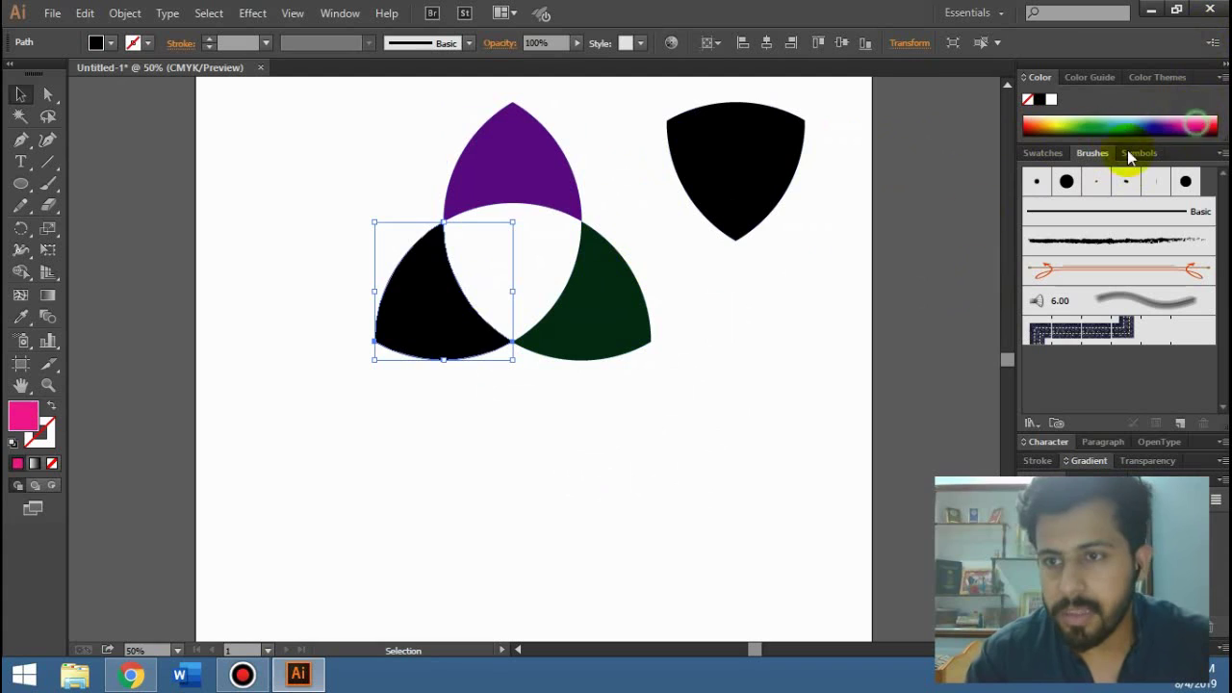
pyautogui.click(616, 417)
# - Colour the shield piece orange and move it below the trefoil
pyautogui.click(755, 166)
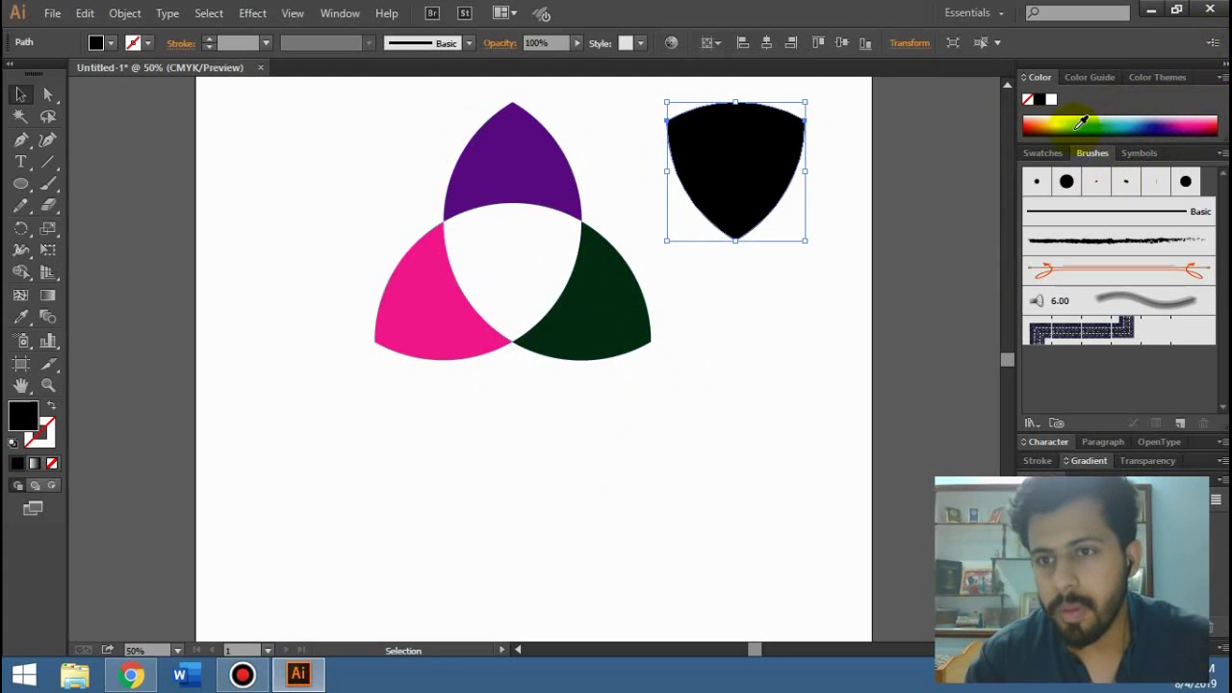
pyautogui.moveTo(1082, 122)
pyautogui.mouseDown()
pyautogui.moveTo(1030, 120)
pyautogui.moveTo(1043, 120)
pyautogui.mouseUp()
pyautogui.click(674, 348)
pyautogui.moveTo(757, 158)
pyautogui.mouseDown()
pyautogui.moveTo(541, 255)
pyautogui.moveTo(534, 288)
pyautogui.moveTo(811, 369)
pyautogui.mouseUp()
pyautogui.click(509, 393)
pyautogui.click(819, 206)
pyautogui.click(825, 272)
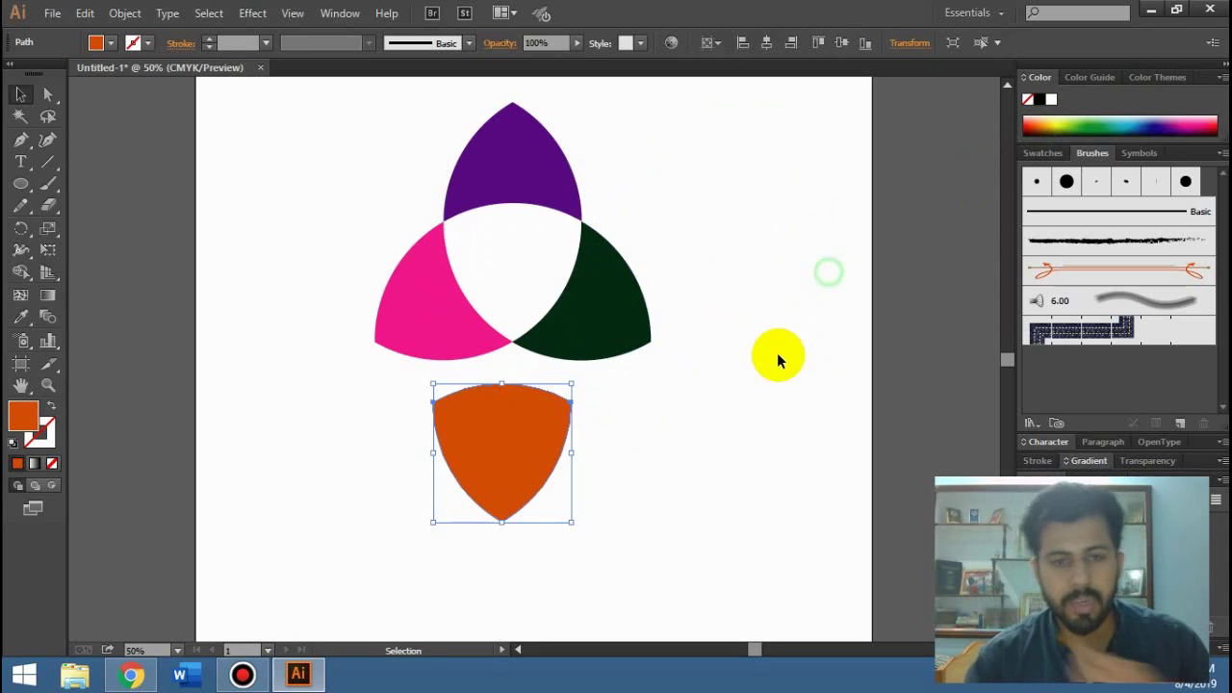